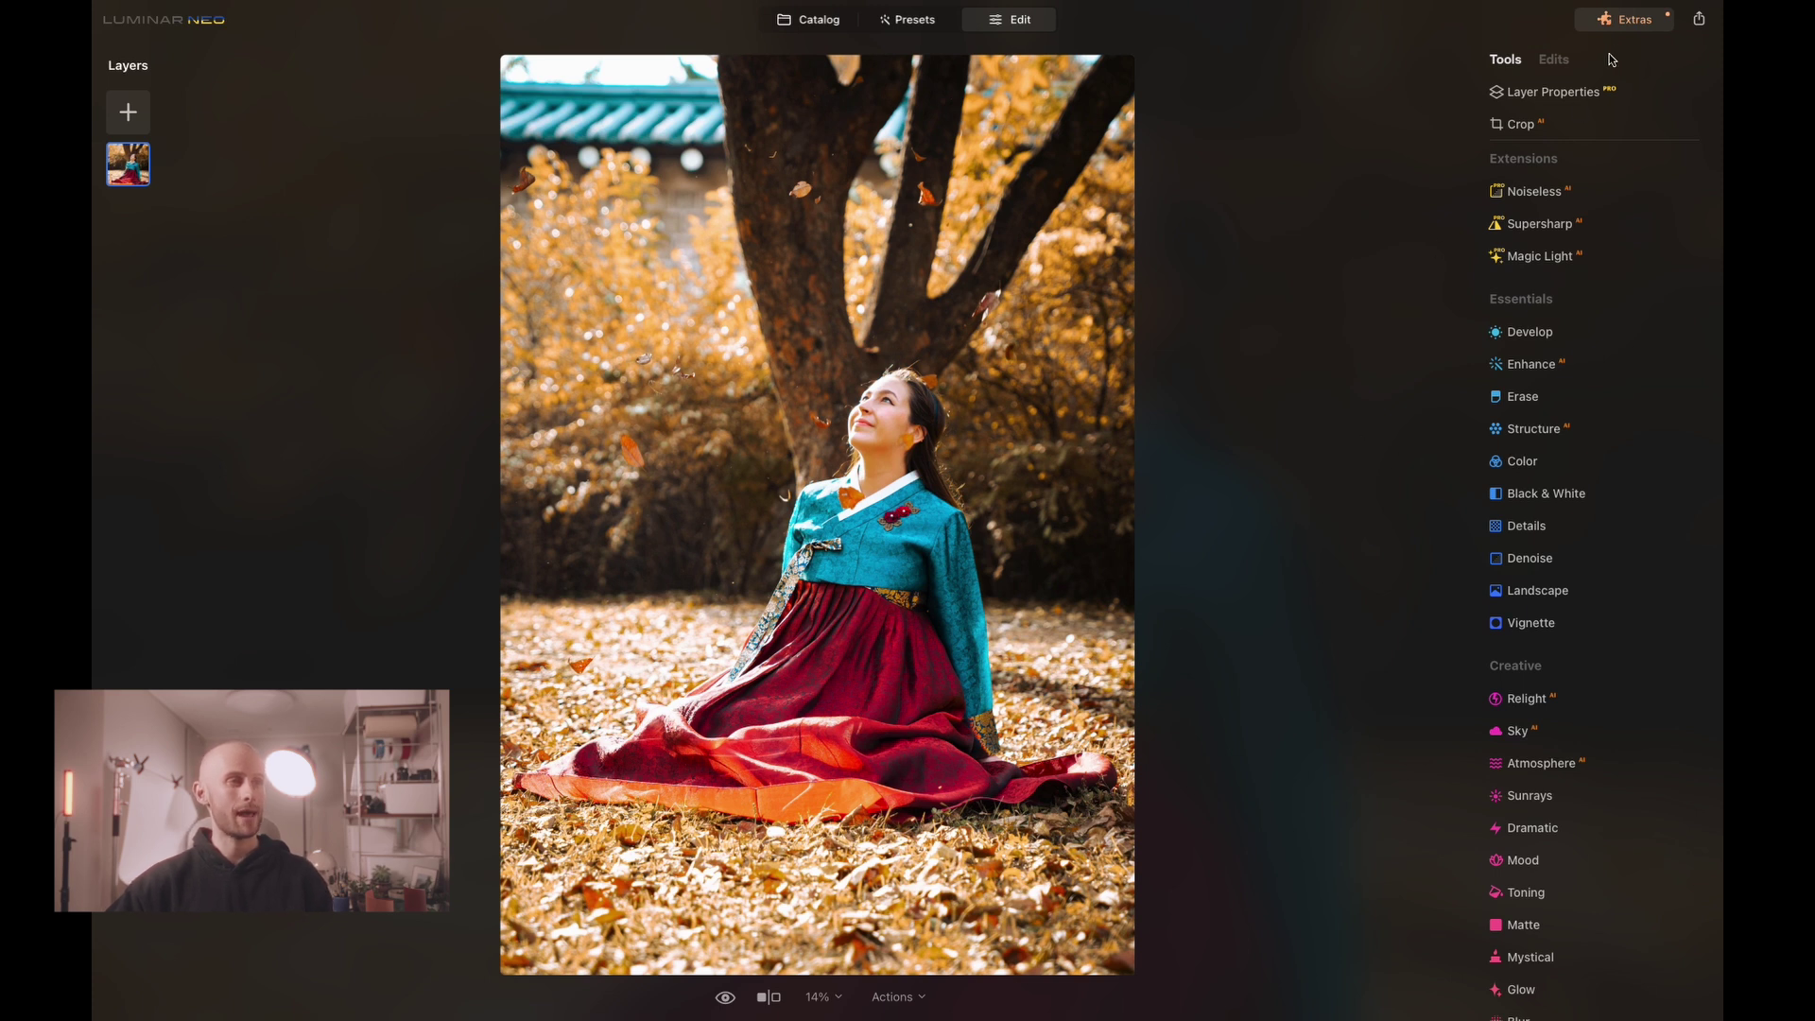
Step: Start AI Background Removal from the layer's Masking options and add Flora to the mask
{"action": "left_click", "coordinate": [1632, 27]}
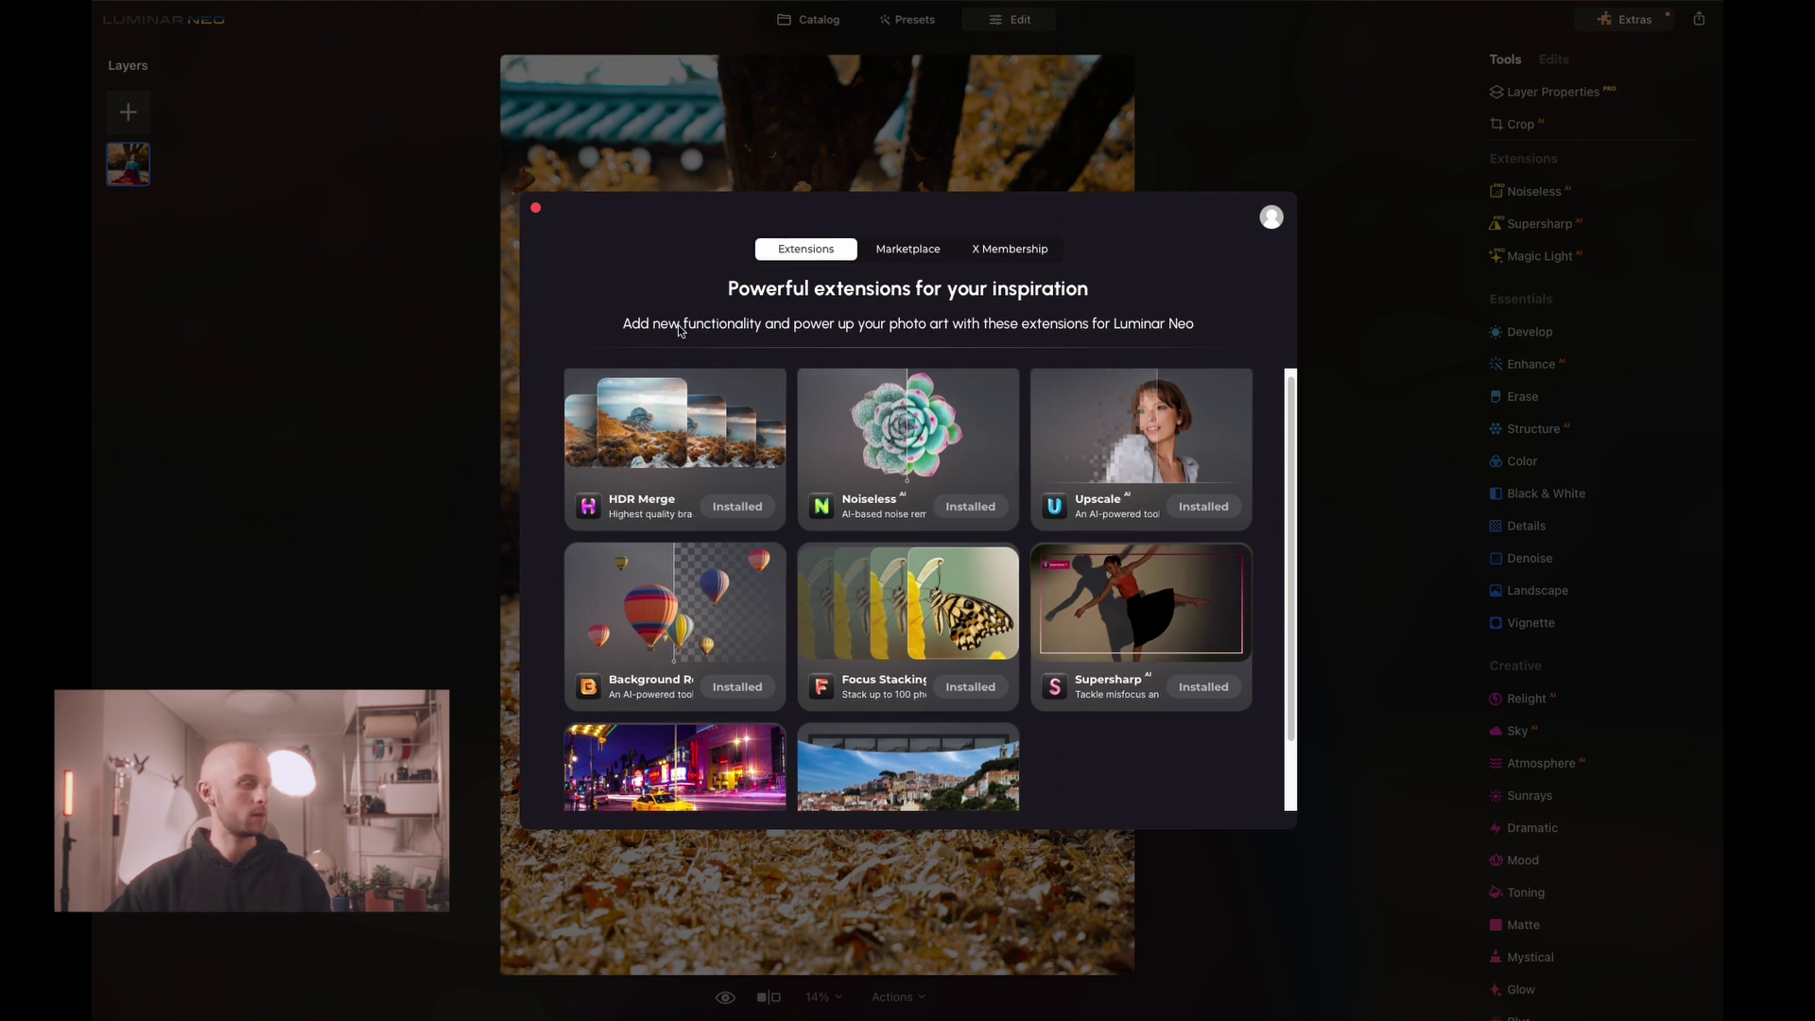
{"action": "left_click", "coordinate": [536, 208]}
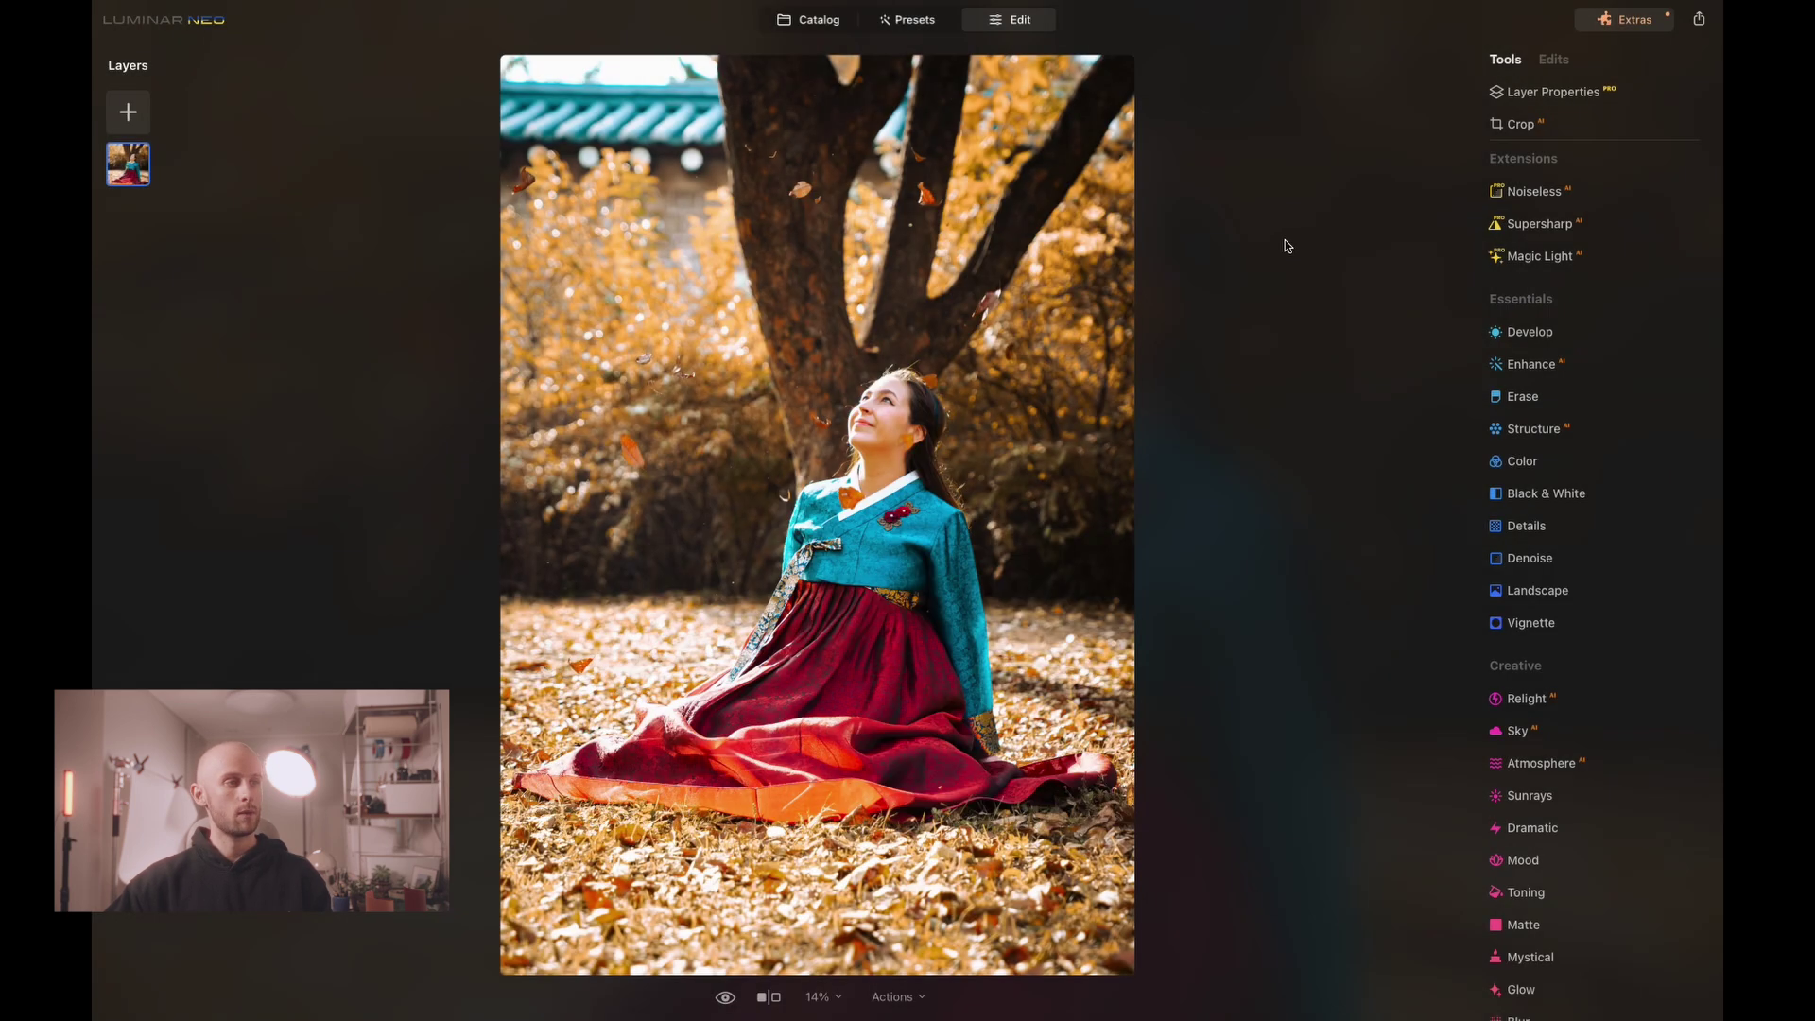
{"action": "left_click", "coordinate": [1608, 94]}
{"action": "left_click", "coordinate": [1603, 138]}
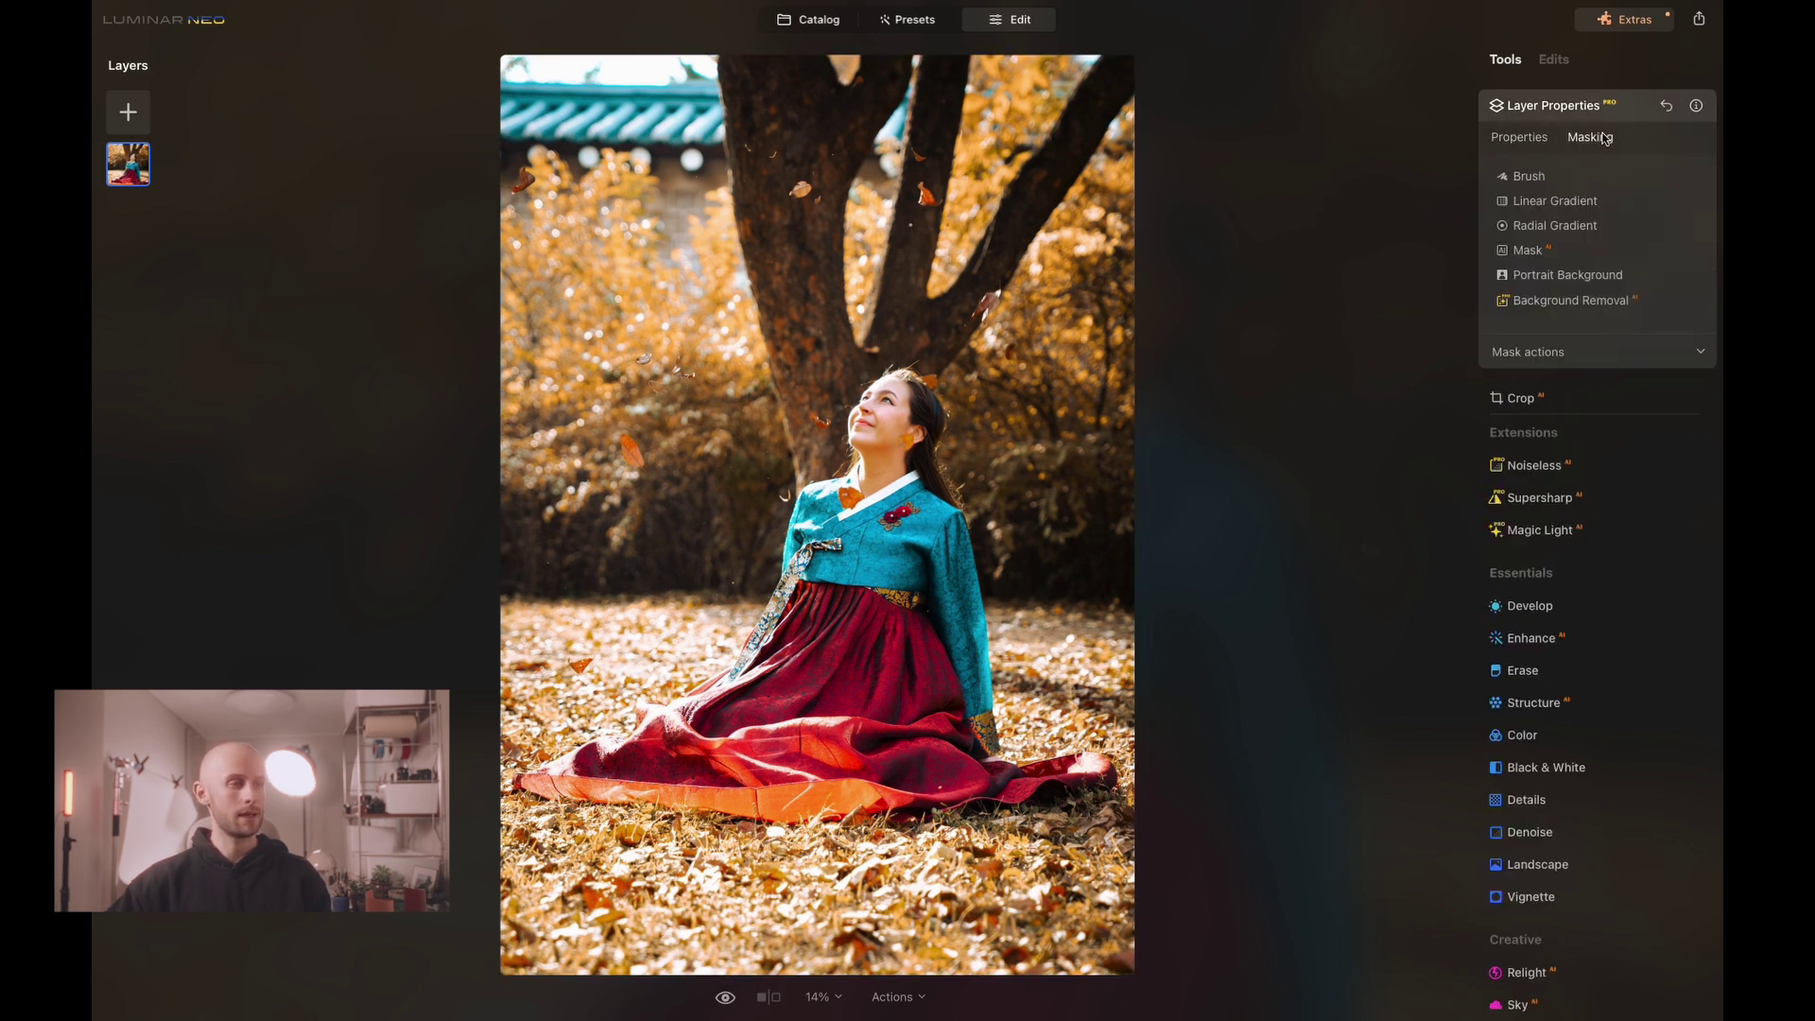
{"action": "left_click", "coordinate": [1594, 304]}
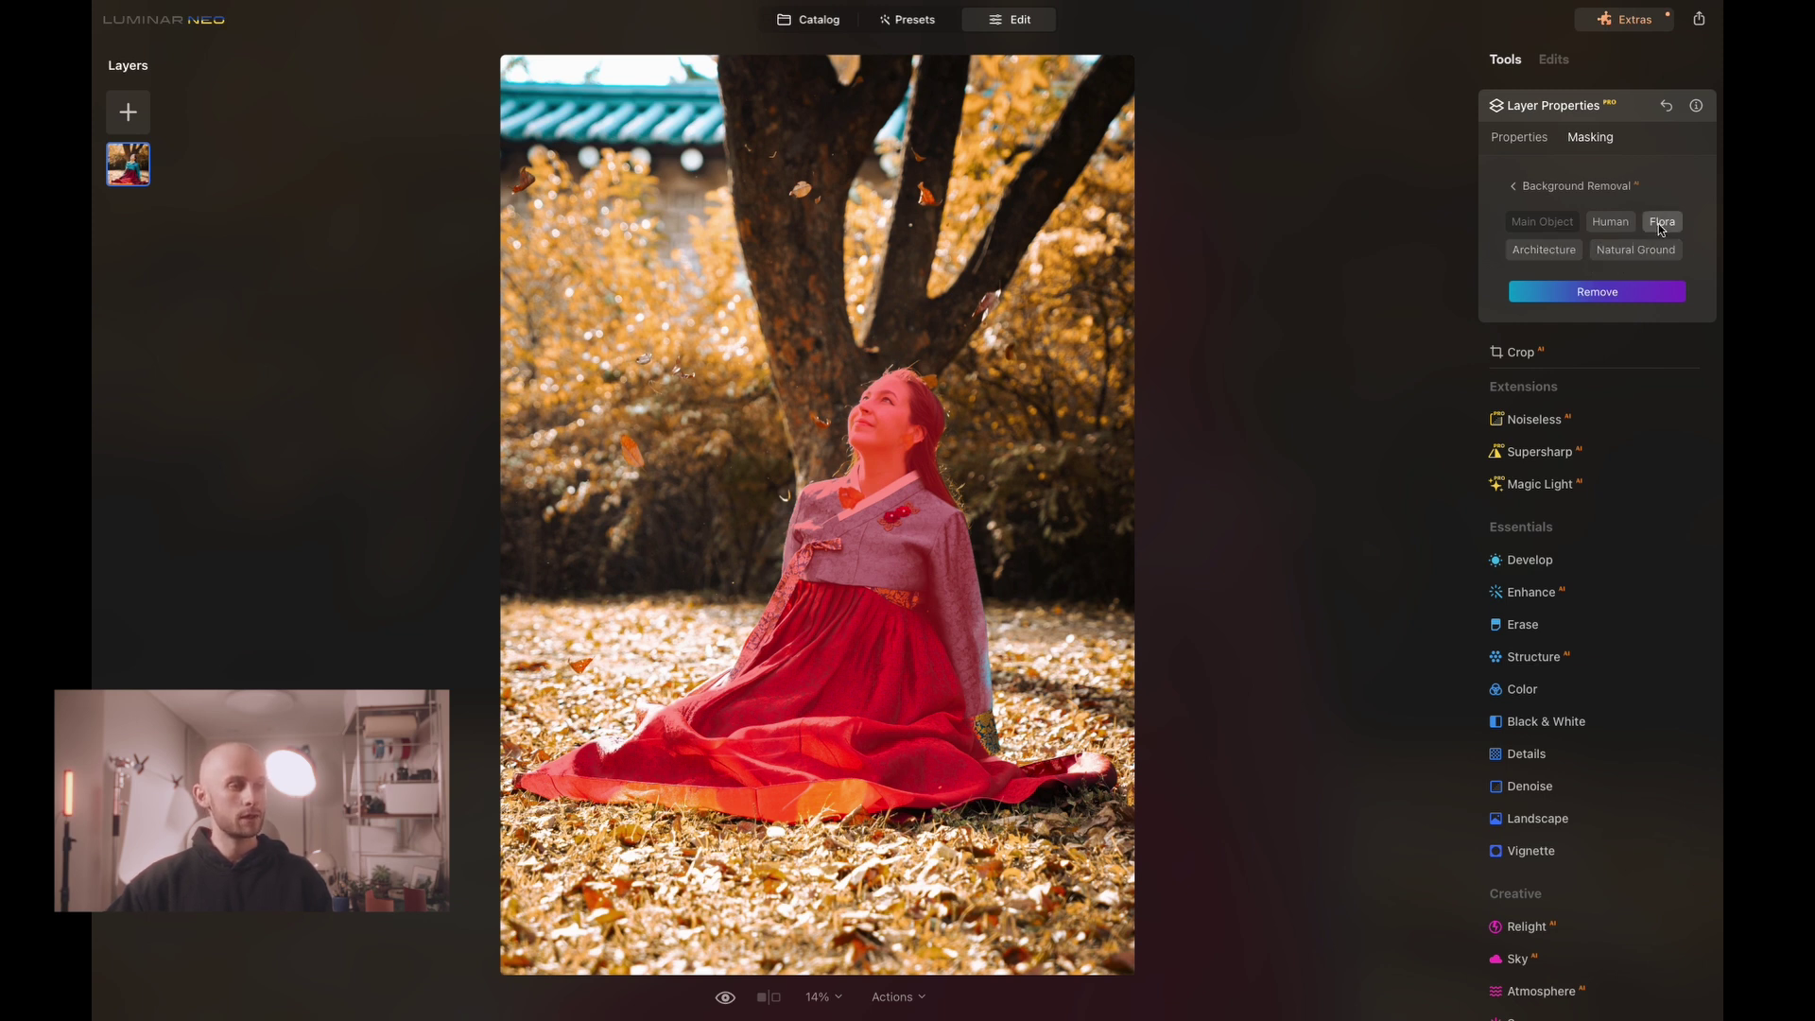
{"action": "left_click", "coordinate": [1662, 225]}
Step: Remove the background, inspect the cut-out zoomed in, and expand the Refinements Brush section
{"action": "left_click", "coordinate": [1617, 291]}
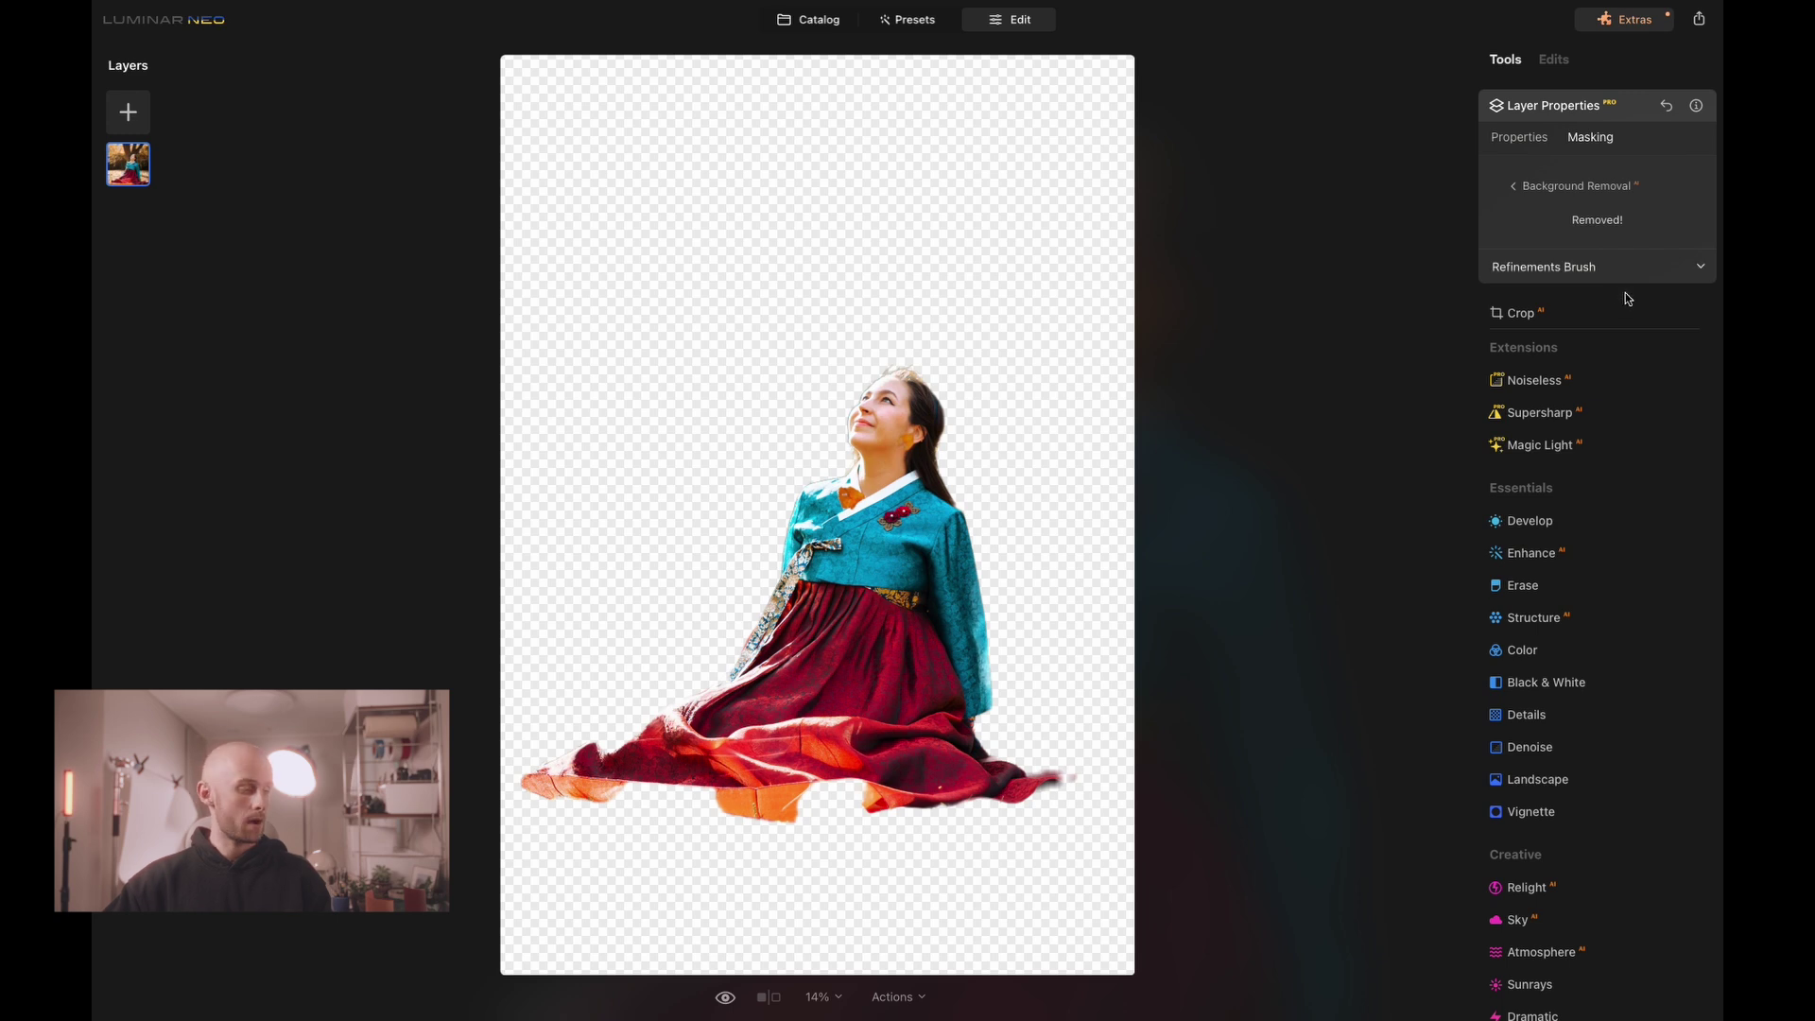
{"action": "scroll", "coordinate": [1034, 744], "scroll_direction": "up", "scroll_amount": 2}
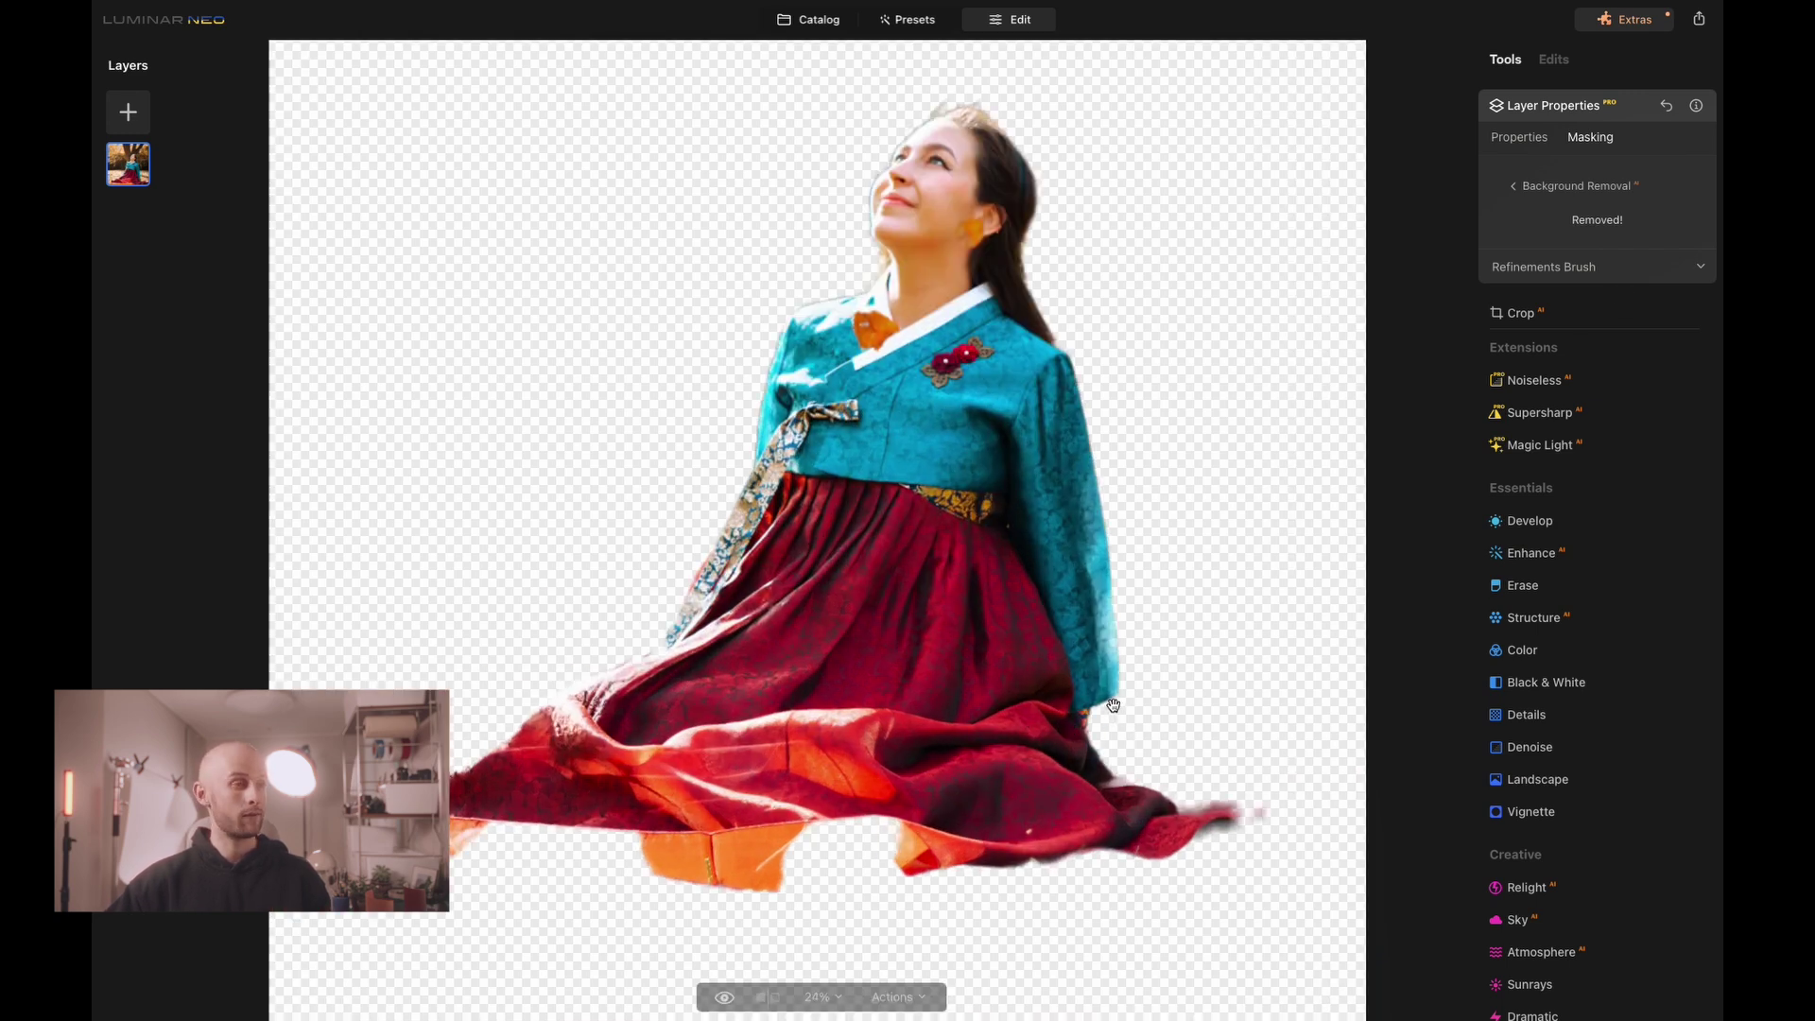
{"action": "scroll", "coordinate": [1112, 707], "scroll_direction": "down", "scroll_amount": 2}
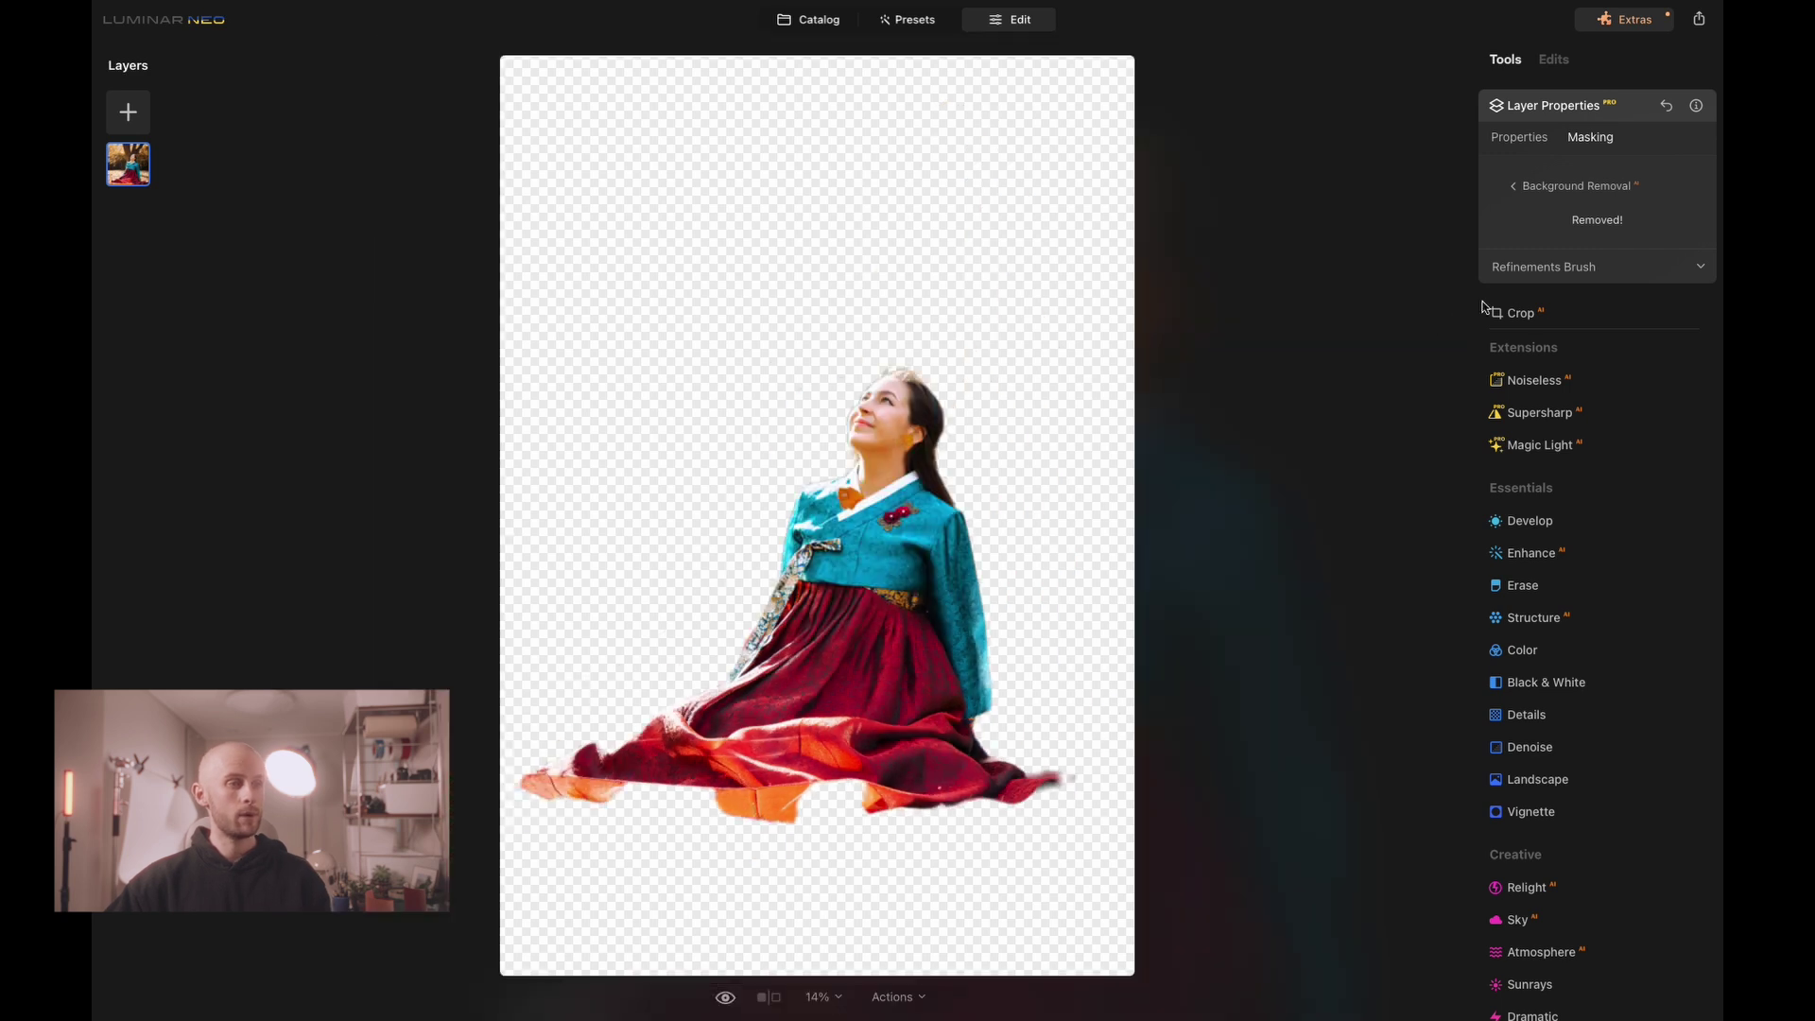
{"action": "left_click", "coordinate": [1700, 269]}
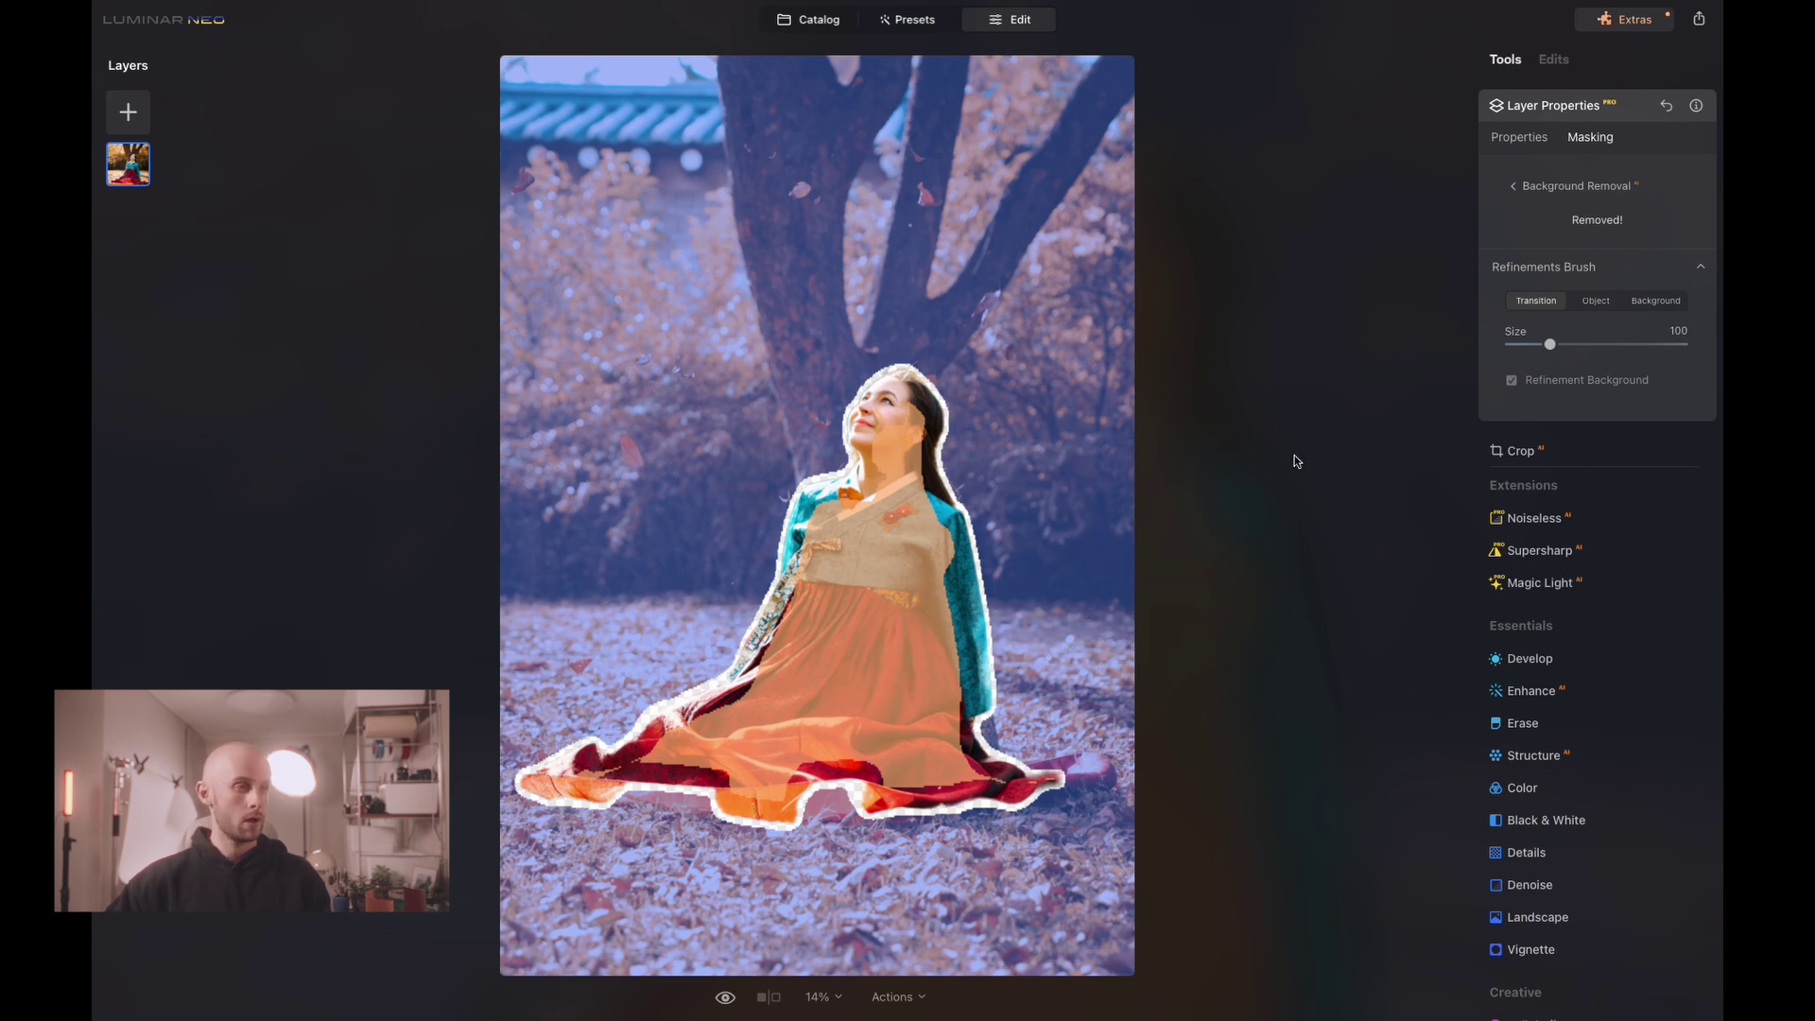
Step: Refine the edges along the sleeve, red shoe and bottom hem with a size-52 Transition brush
{"action": "scroll", "coordinate": [984, 851], "scroll_direction": "up", "scroll_amount": 2}
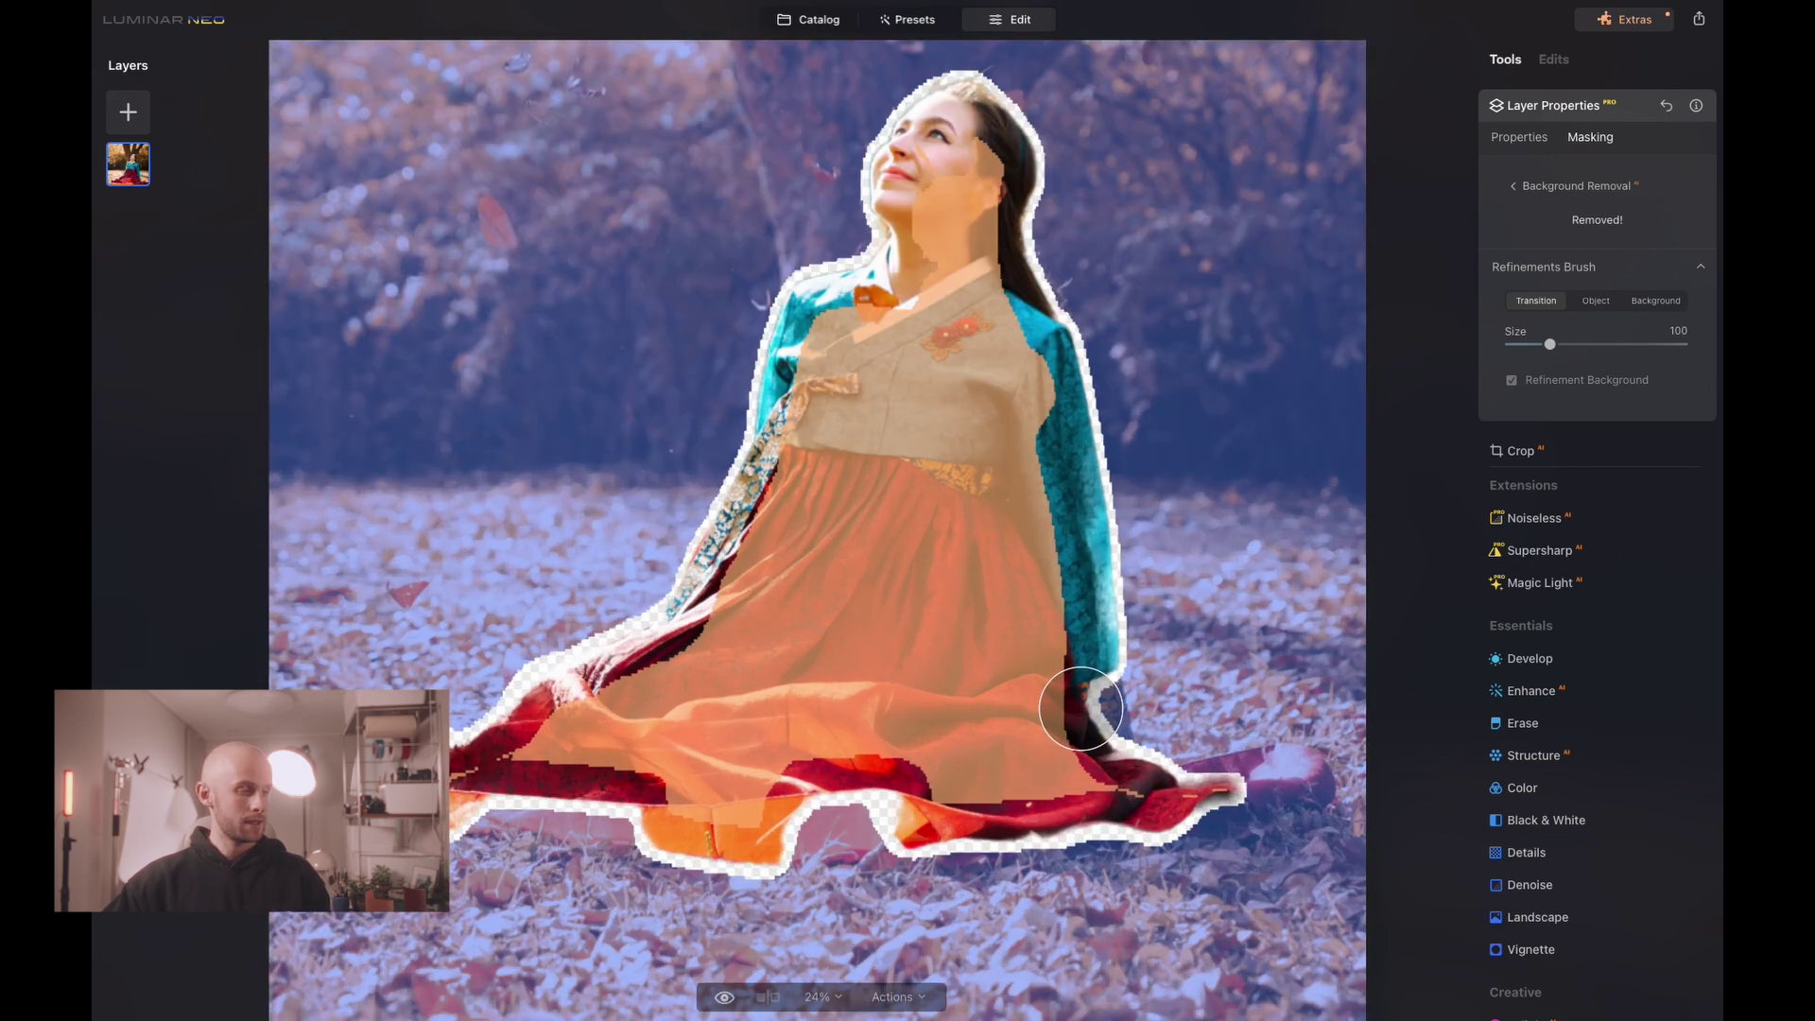
{"action": "scroll", "coordinate": [1270, 803], "scroll_direction": "up", "scroll_amount": 1}
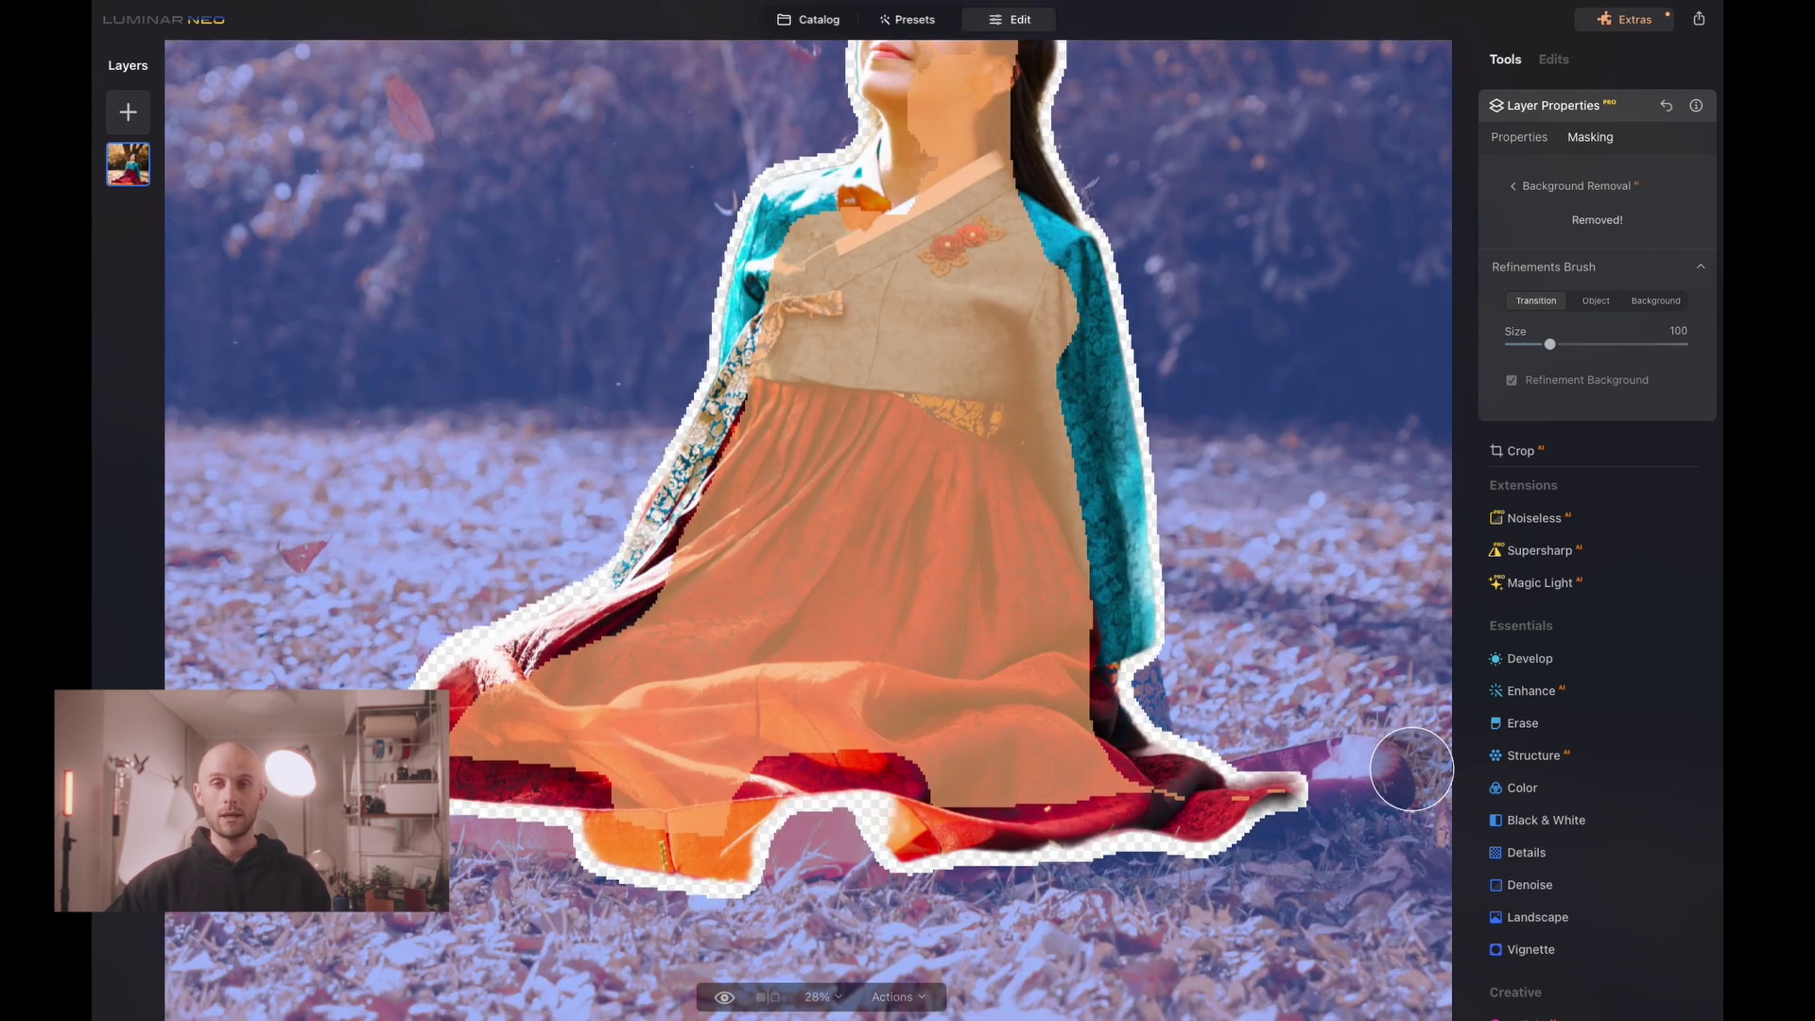
{"action": "scroll", "coordinate": [1411, 769], "scroll_direction": "down", "scroll_amount": 3}
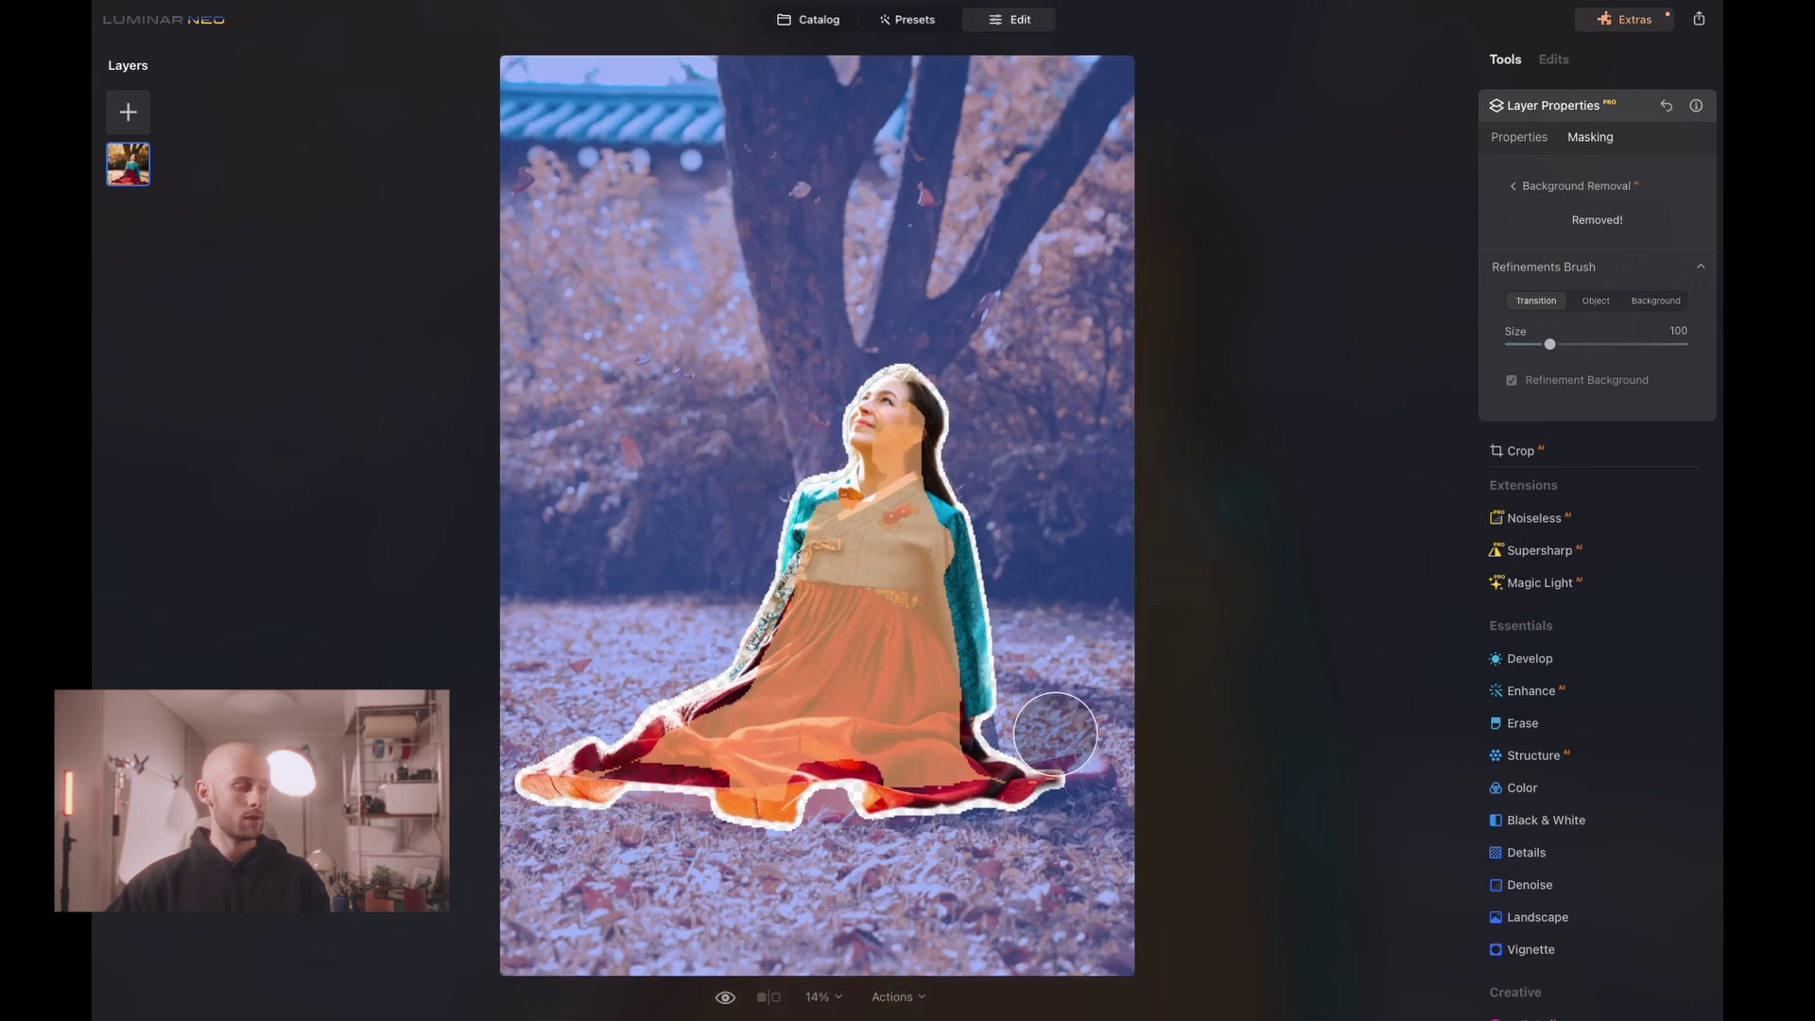
{"action": "scroll", "coordinate": [1205, 718], "scroll_direction": "up", "scroll_amount": 3}
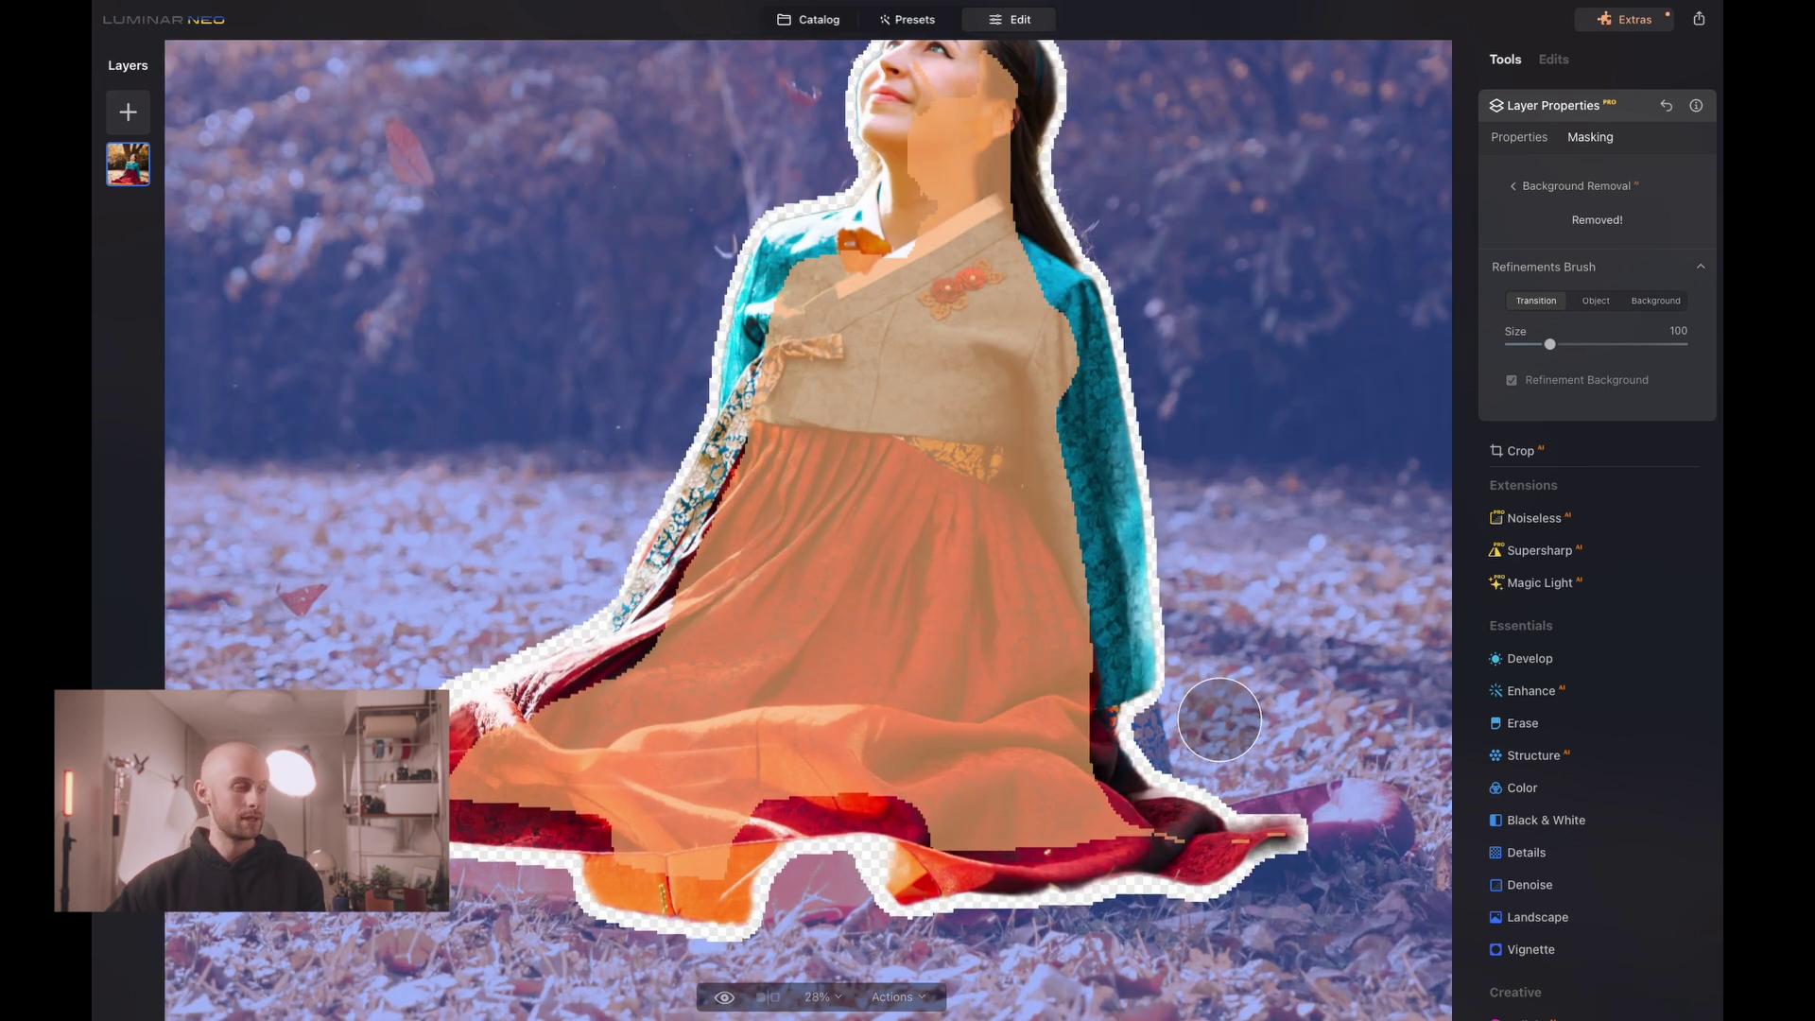
{"action": "key", "text": "bracketleft"}
{"action": "key", "text": "bracketleft"}
{"action": "key", "text": "bracketleft"}
{"action": "key", "text": "bracketleft"}
{"action": "mouse_move", "coordinate": [1160, 706]}
{"action": "left_mouse_down"}
{"action": "mouse_move", "coordinate": [1175, 770]}
{"action": "mouse_move", "coordinate": [1145, 726]}
{"action": "left_mouse_up"}
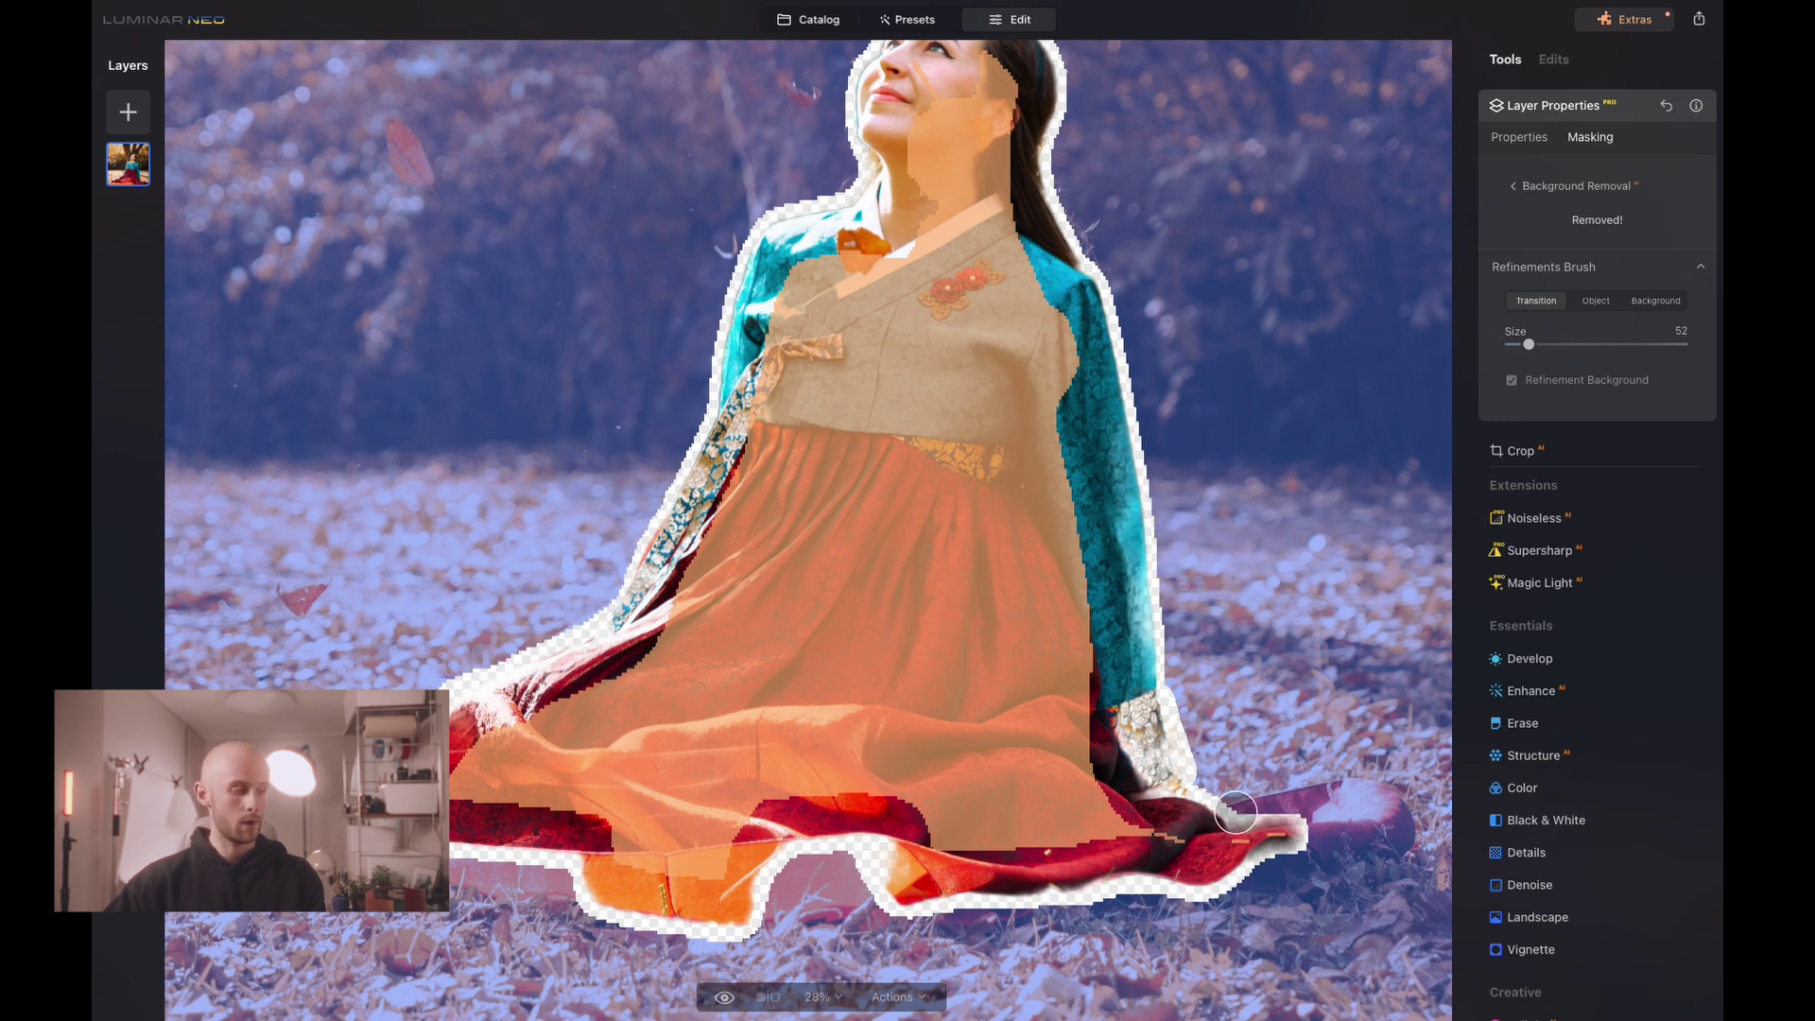
{"action": "mouse_move", "coordinate": [1235, 812]}
{"action": "left_mouse_down"}
{"action": "mouse_move", "coordinate": [1393, 791]}
{"action": "mouse_move", "coordinate": [1404, 837]}
{"action": "mouse_move", "coordinate": [1276, 869]}
{"action": "mouse_move", "coordinate": [1367, 818]}
{"action": "left_mouse_up"}
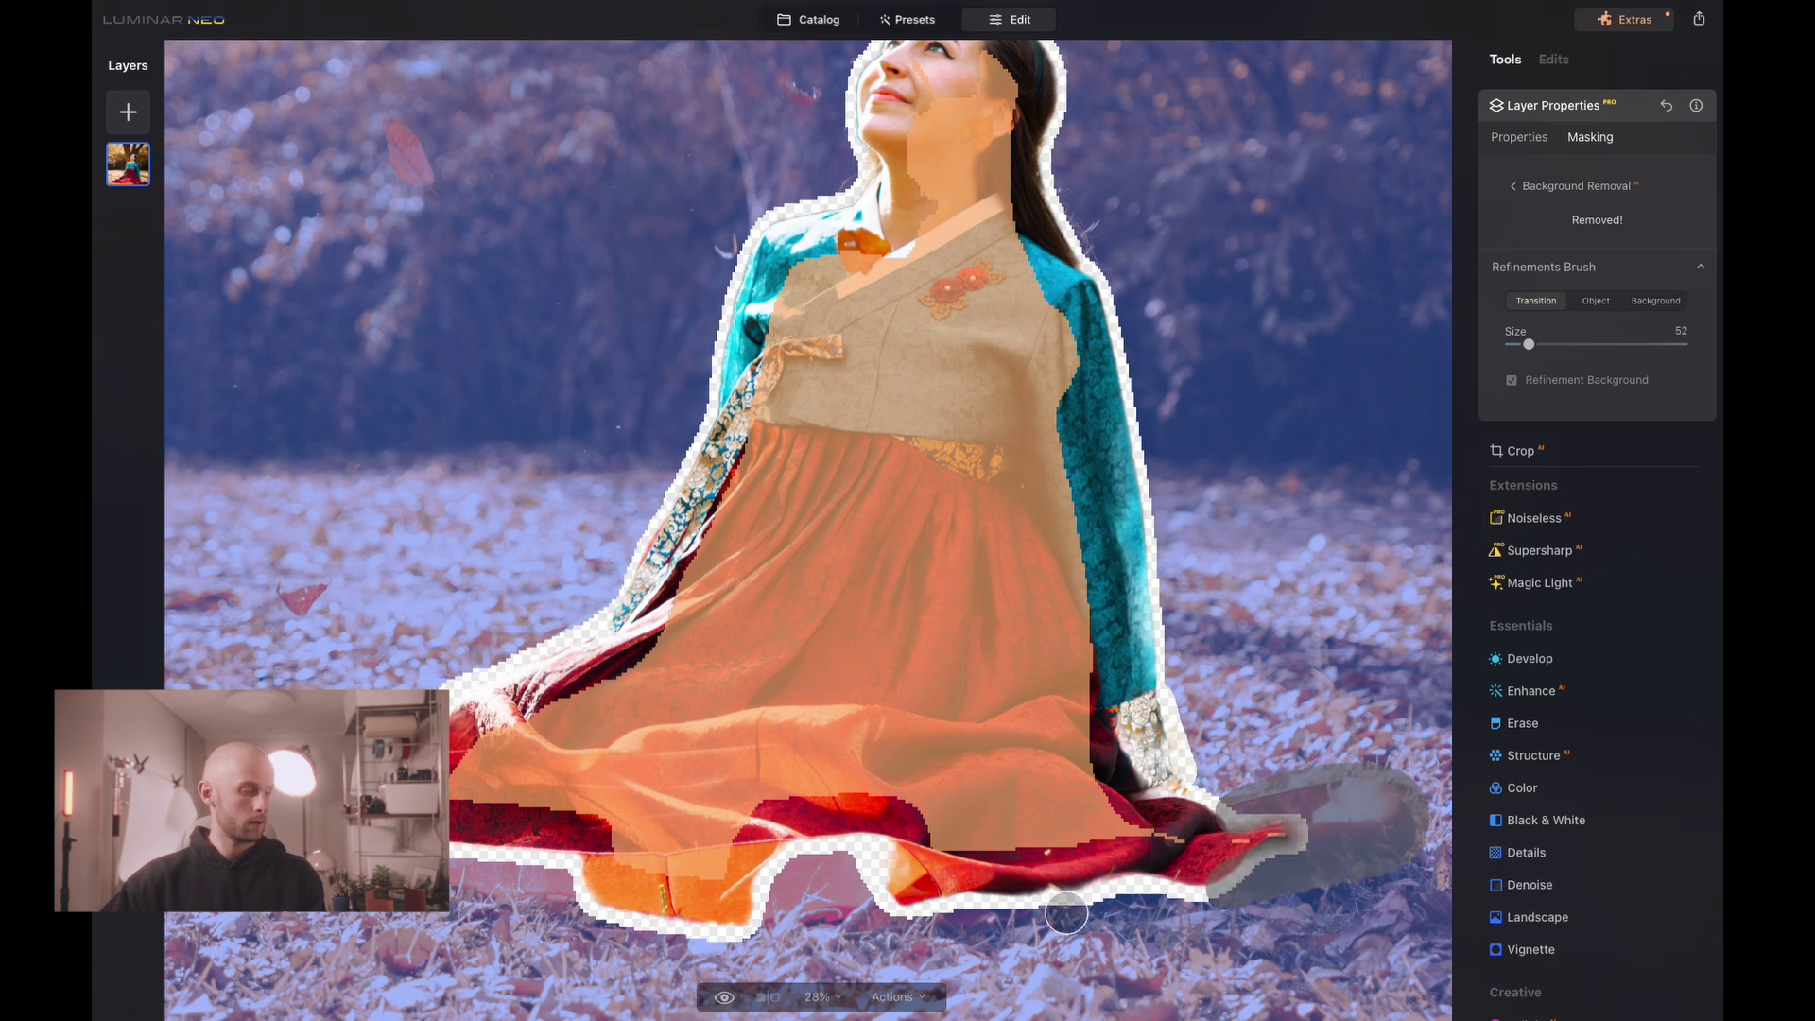
{"action": "mouse_move", "coordinate": [1066, 913]}
{"action": "left_mouse_down"}
{"action": "mouse_move", "coordinate": [951, 924]}
{"action": "mouse_move", "coordinate": [1015, 910]}
{"action": "left_mouse_up"}
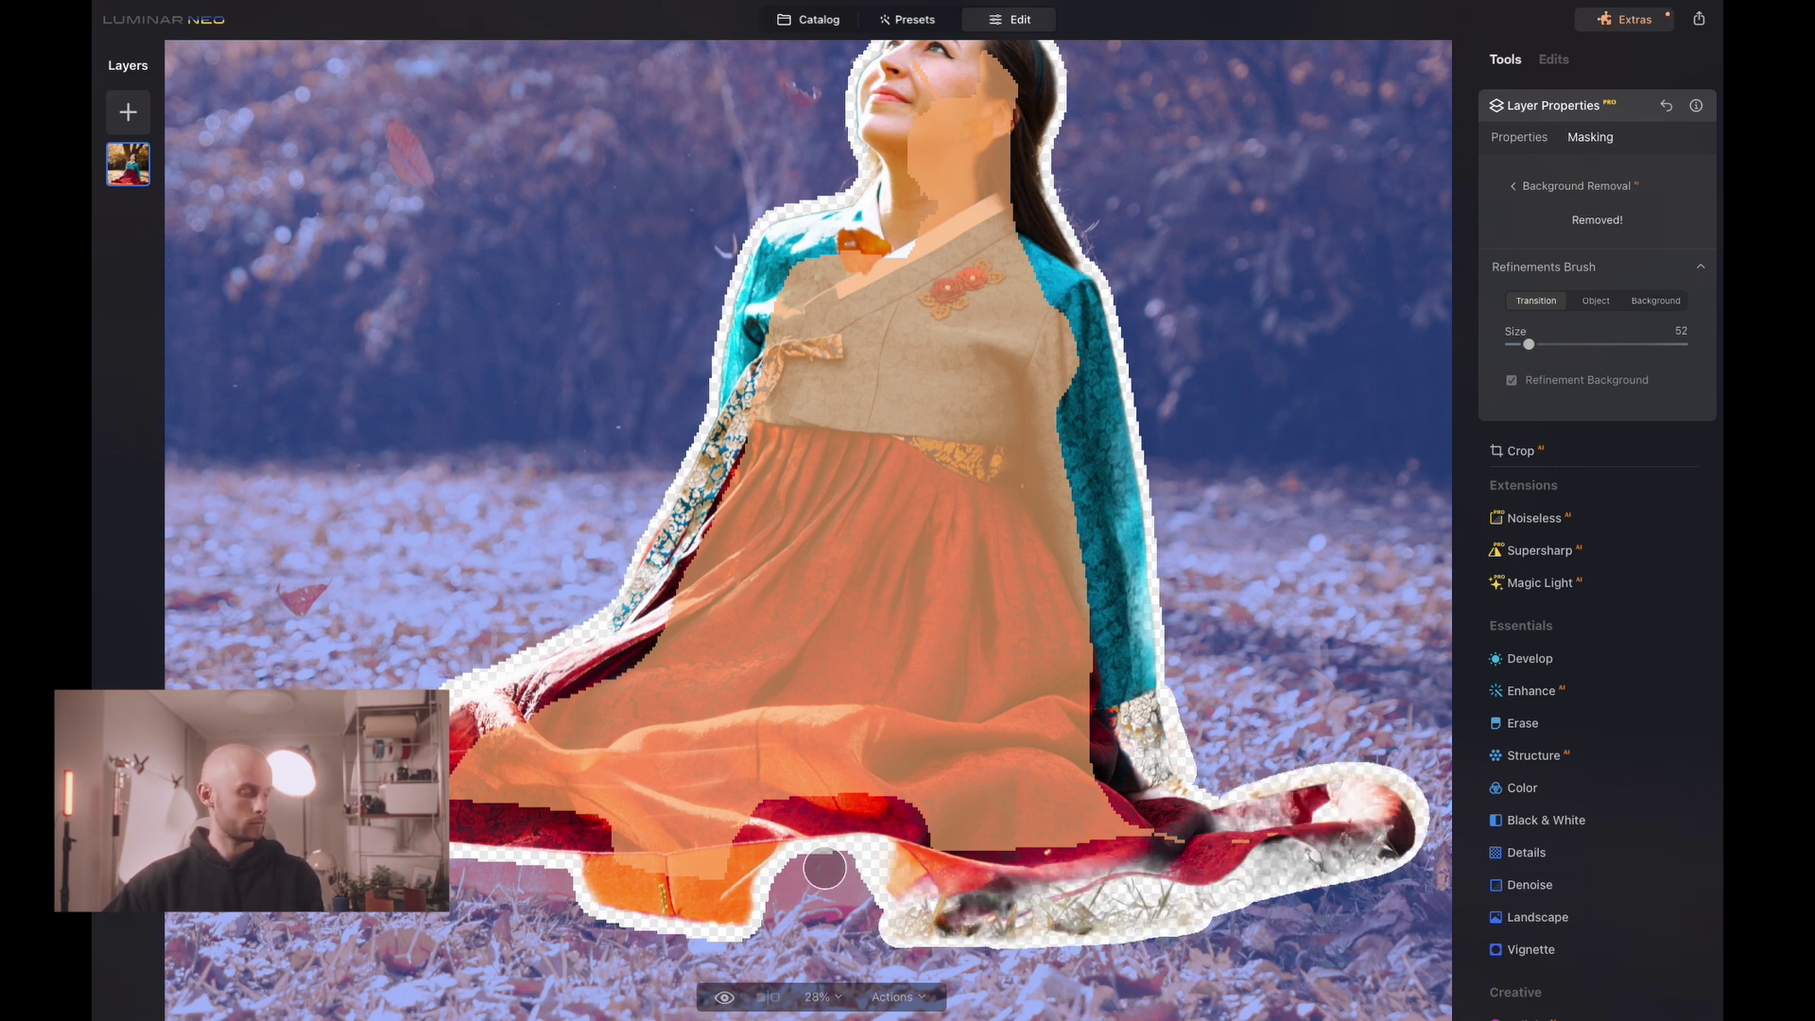
{"action": "left_click_drag", "start_coordinate": [825, 868], "coordinate": [661, 870]}
Step: Switch the refinement brush to Background mode at size 28
{"action": "scroll", "coordinate": [548, 878], "scroll_direction": "up", "scroll_amount": 1}
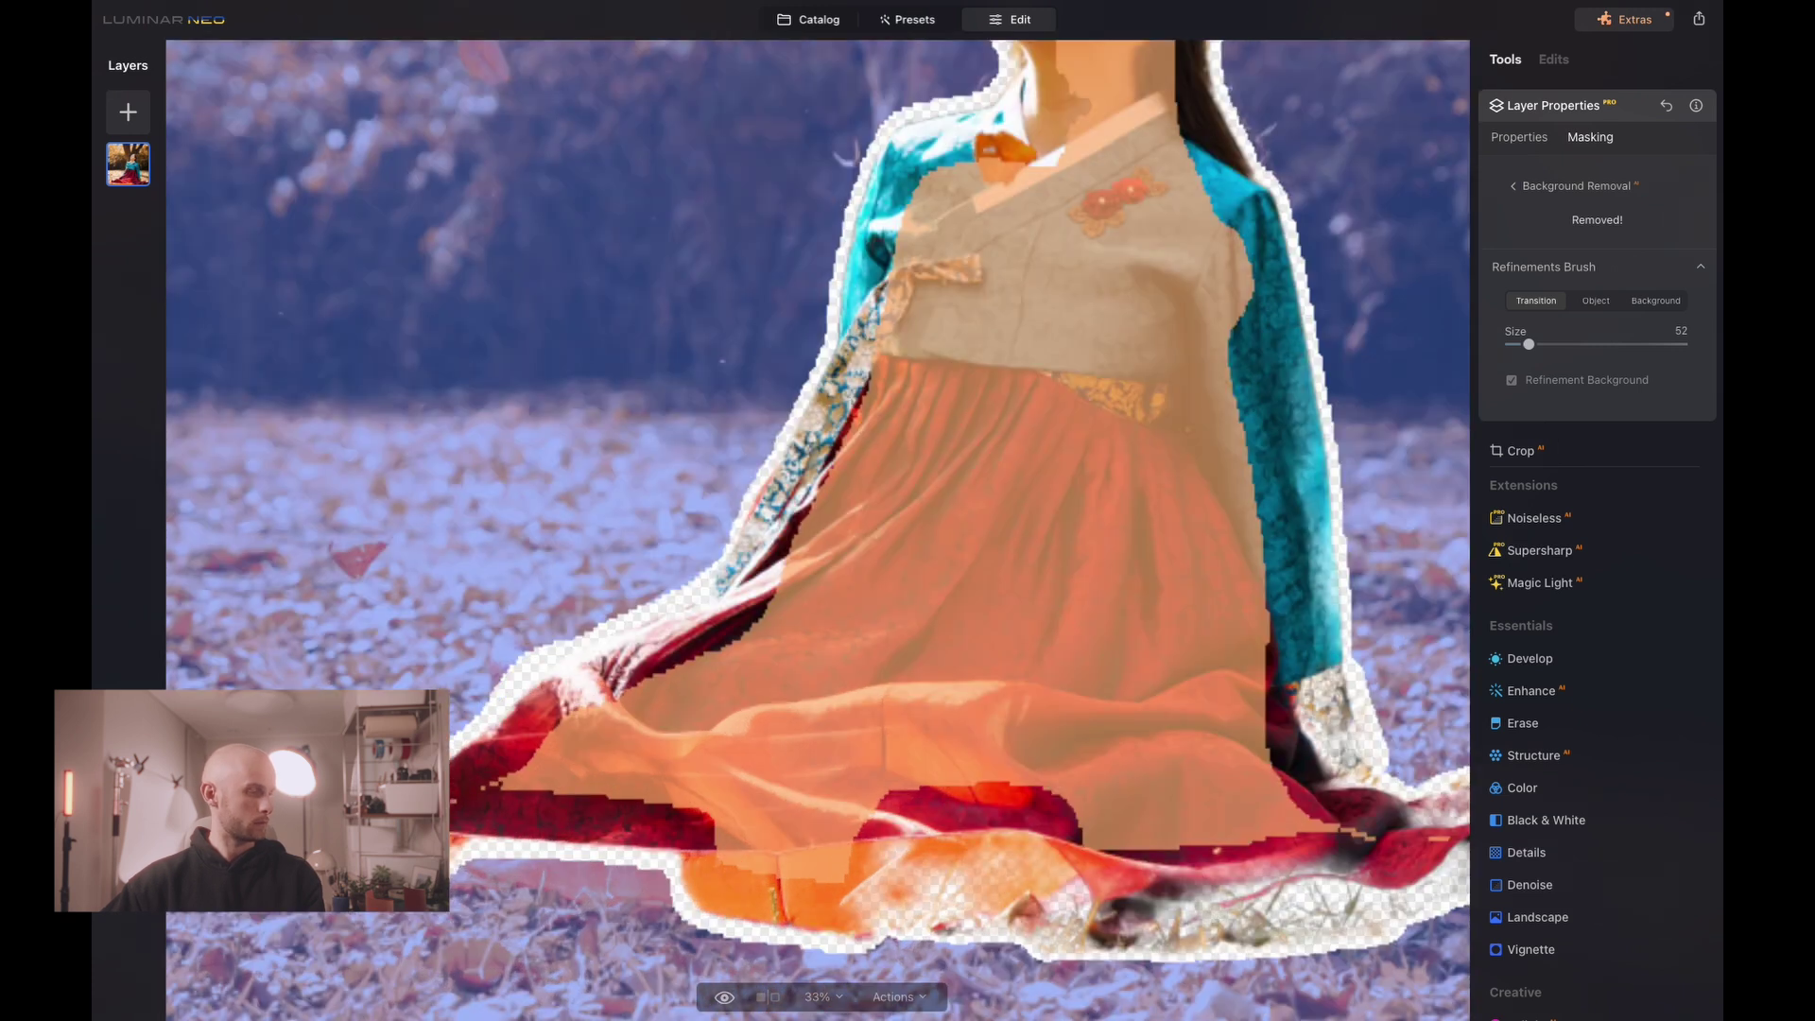
{"action": "scroll", "coordinate": [796, 786], "scroll_direction": "down", "scroll_amount": 3}
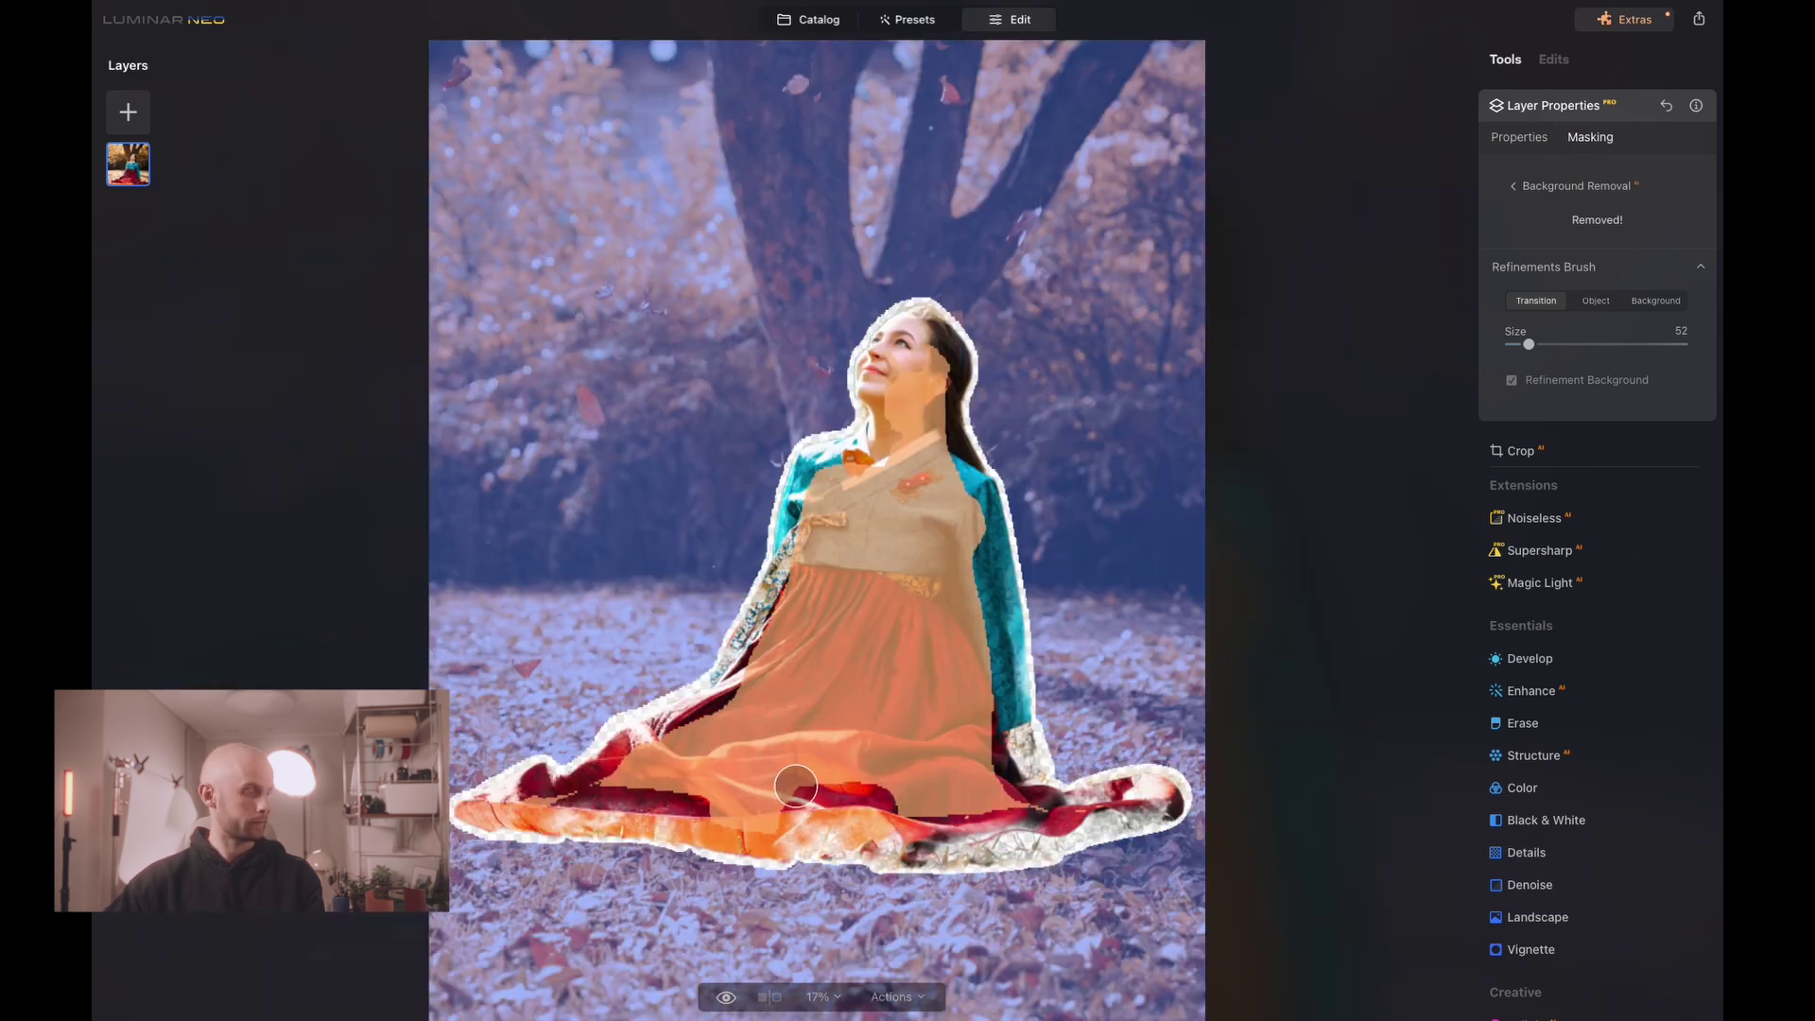
{"action": "left_click", "coordinate": [1656, 301]}
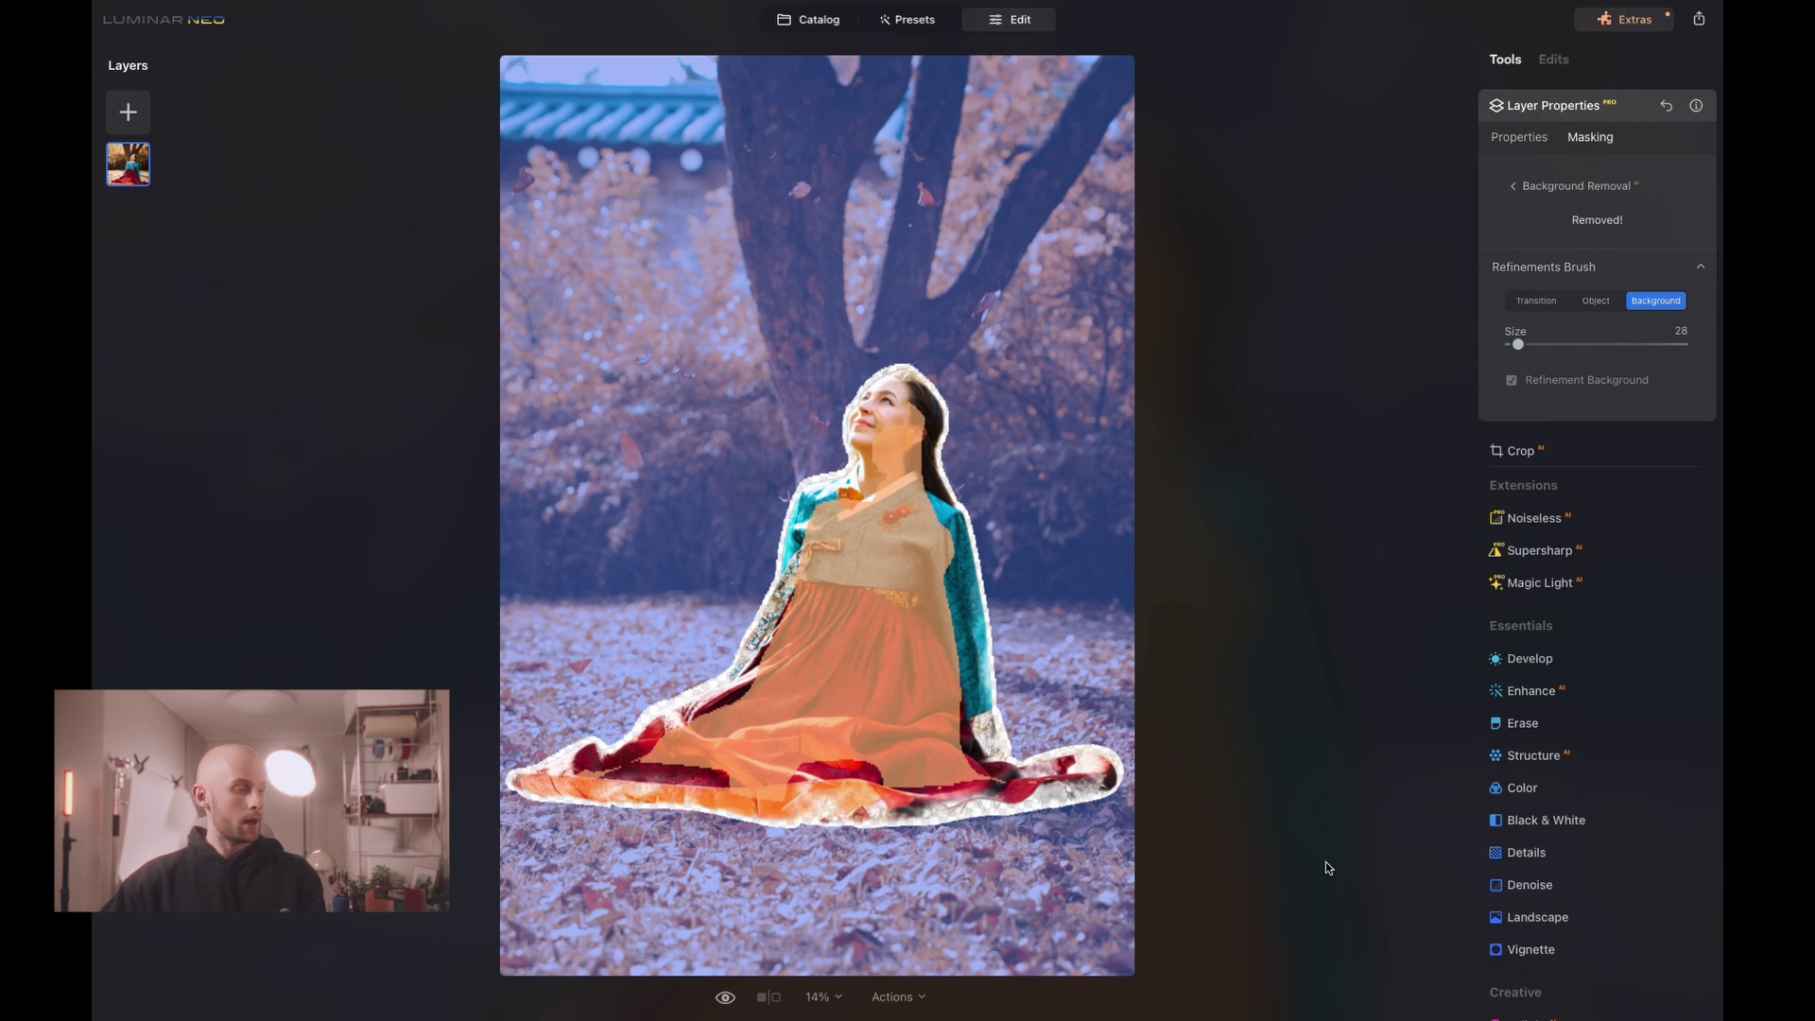
{"action": "scroll", "coordinate": [1162, 797], "scroll_direction": "up", "scroll_amount": 3}
{"action": "scroll", "coordinate": [1342, 752], "scroll_direction": "up", "scroll_amount": 3}
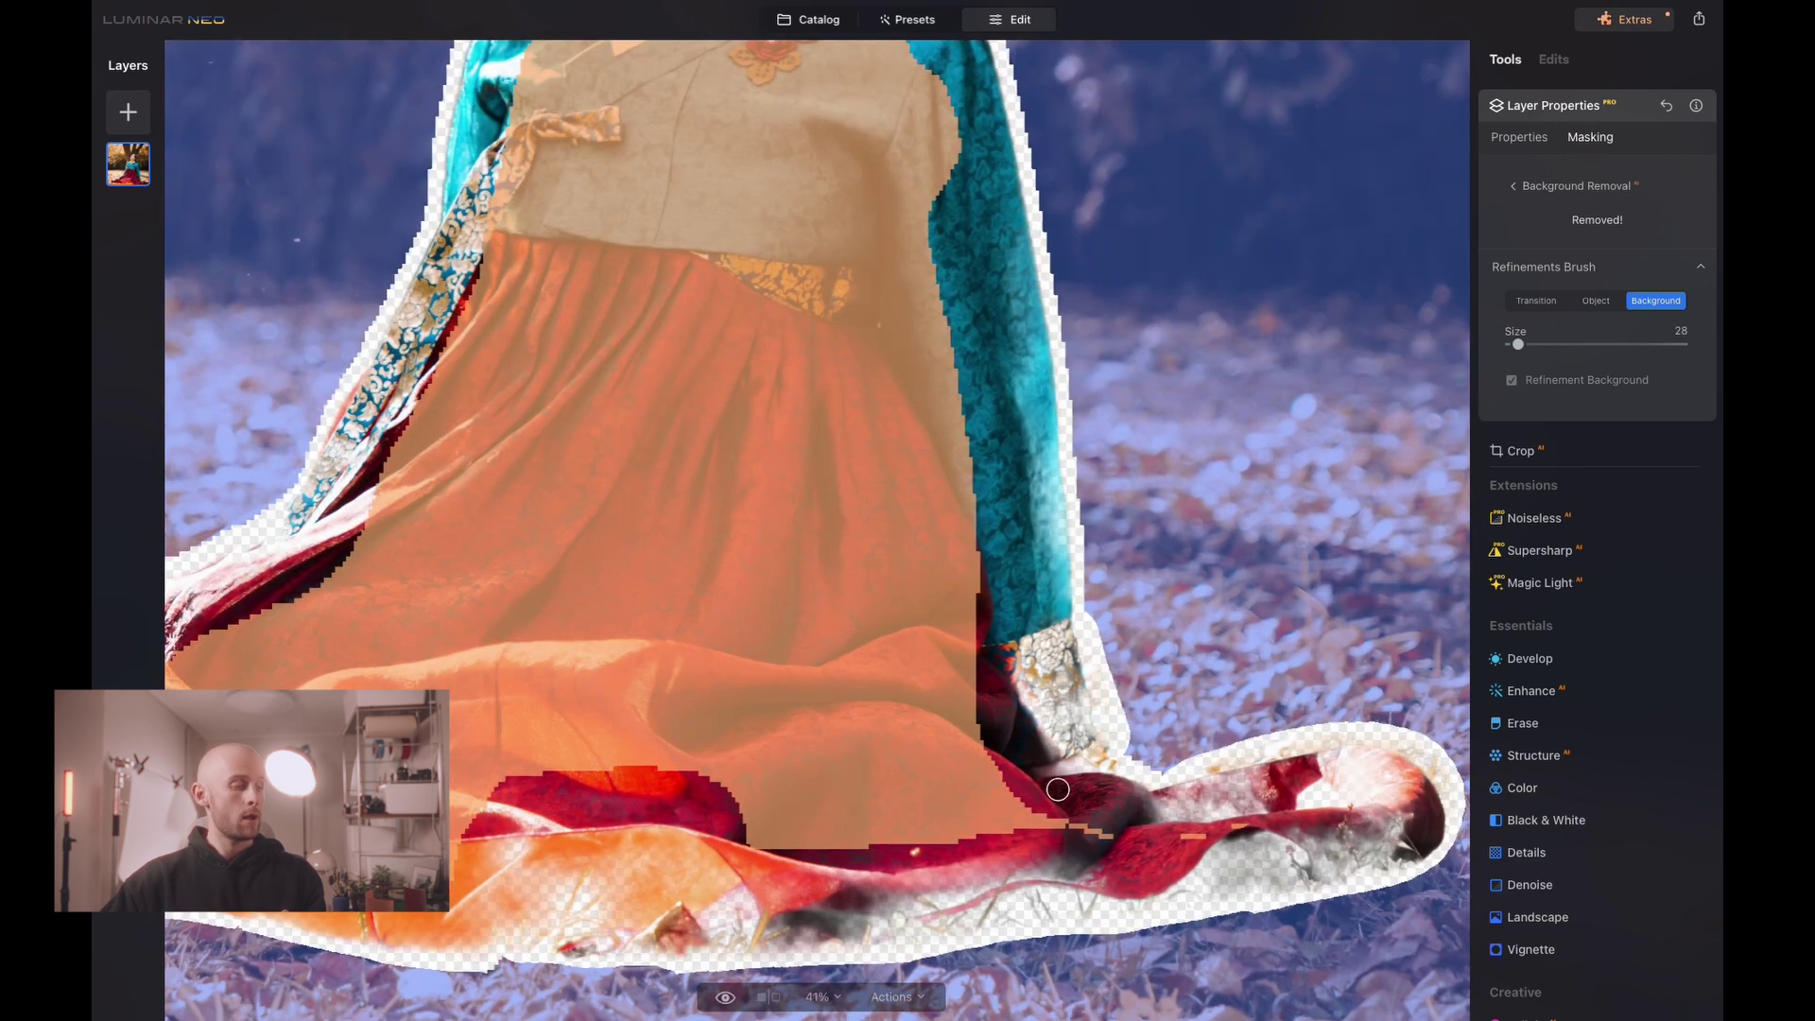
Step: In Object mode, paint the robe's lower right edge, teal sleeve and hem's right end back in
{"action": "left_click", "coordinate": [1596, 301]}
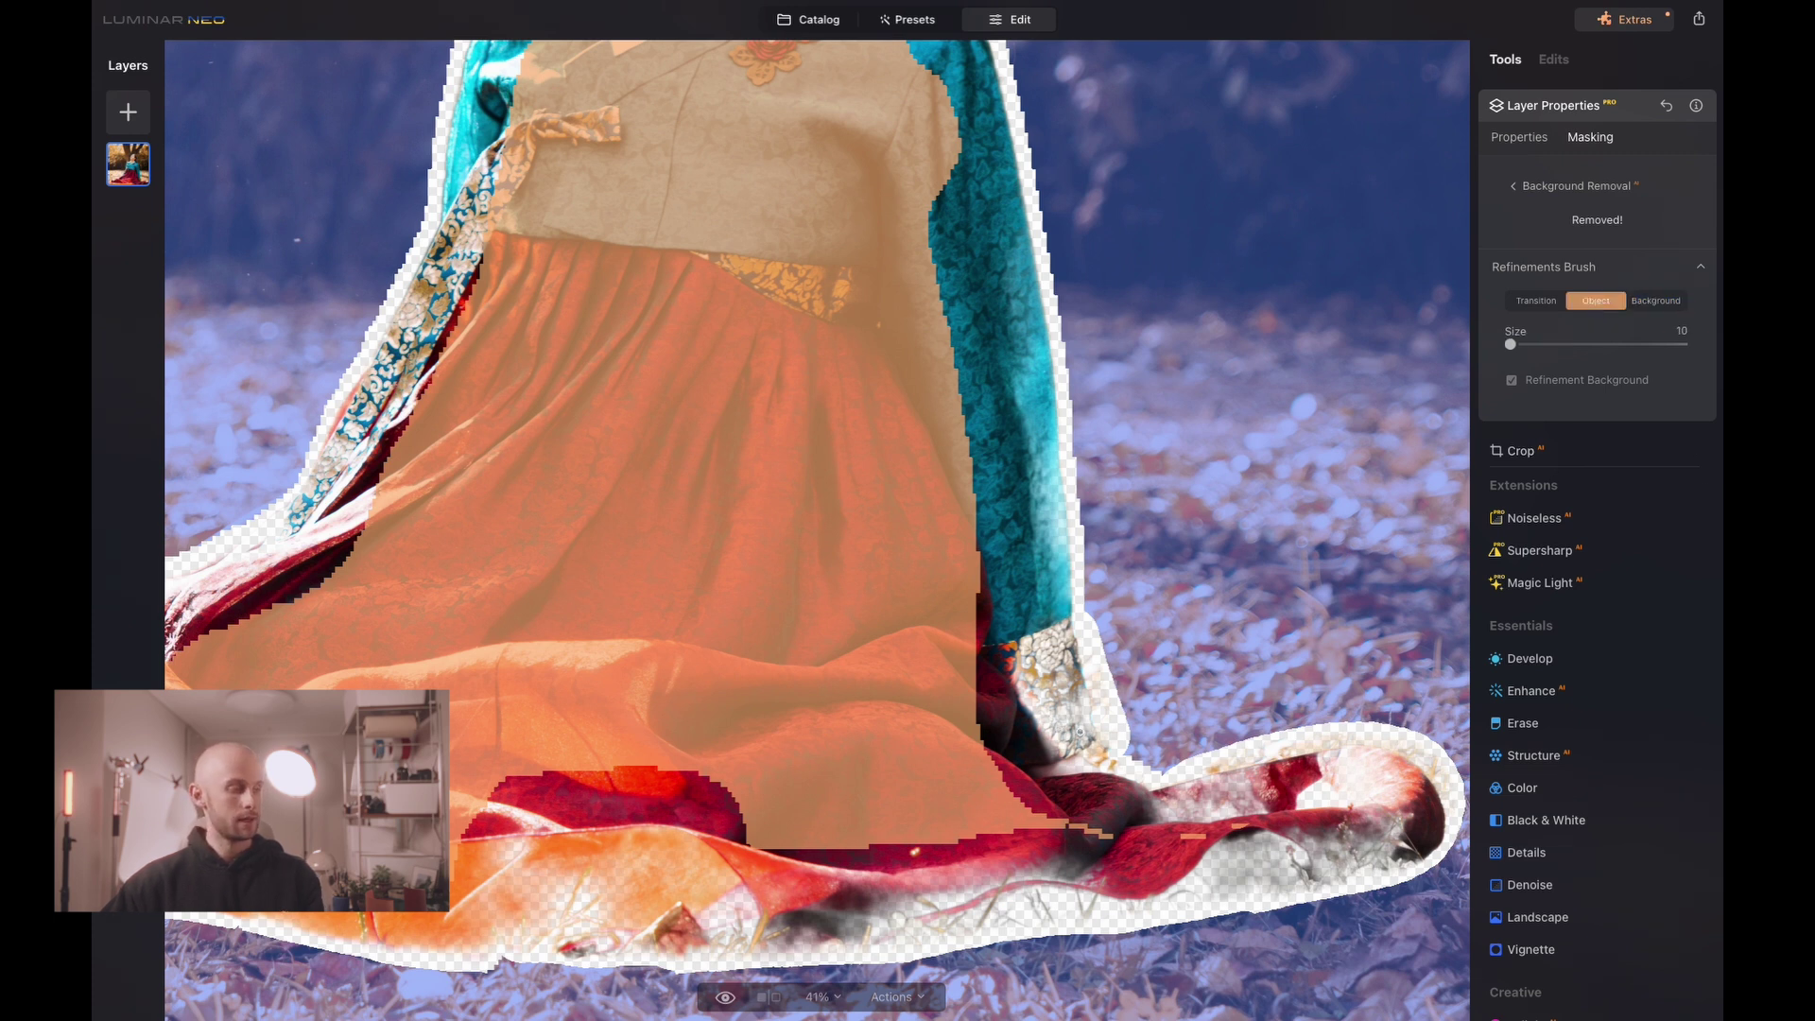
{"action": "key", "text": "bracketright"}
{"action": "key", "text": "bracketright"}
{"action": "key", "text": "bracketright"}
{"action": "key", "text": "bracketright"}
{"action": "key", "text": "bracketright"}
{"action": "mouse_move", "coordinate": [1068, 739]}
{"action": "left_mouse_down"}
{"action": "mouse_move", "coordinate": [1040, 682]}
{"action": "mouse_move", "coordinate": [1037, 698]}
{"action": "mouse_move", "coordinate": [1045, 646]}
{"action": "mouse_move", "coordinate": [1061, 720]}
{"action": "mouse_move", "coordinate": [1043, 662]}
{"action": "left_mouse_up"}
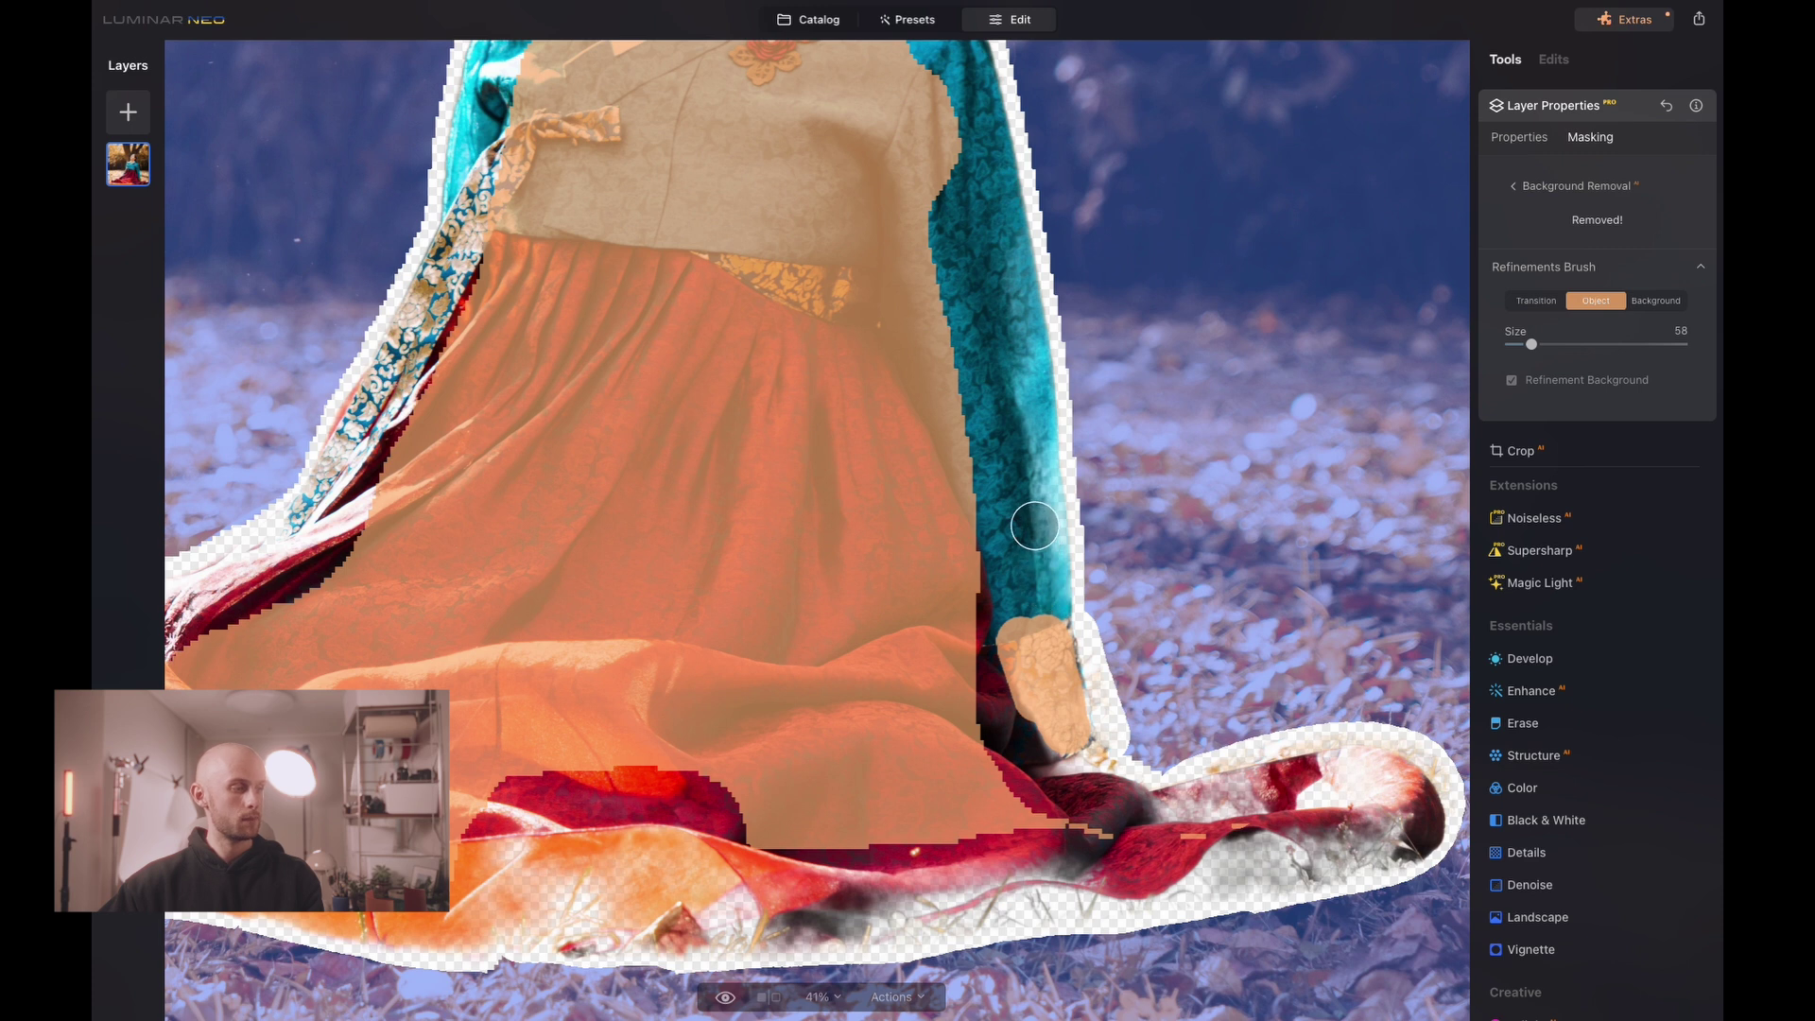
{"action": "left_click_drag", "start_coordinate": [1029, 486], "coordinate": [1037, 584]}
{"action": "key", "text": "bracketleft"}
{"action": "key", "text": "bracketleft"}
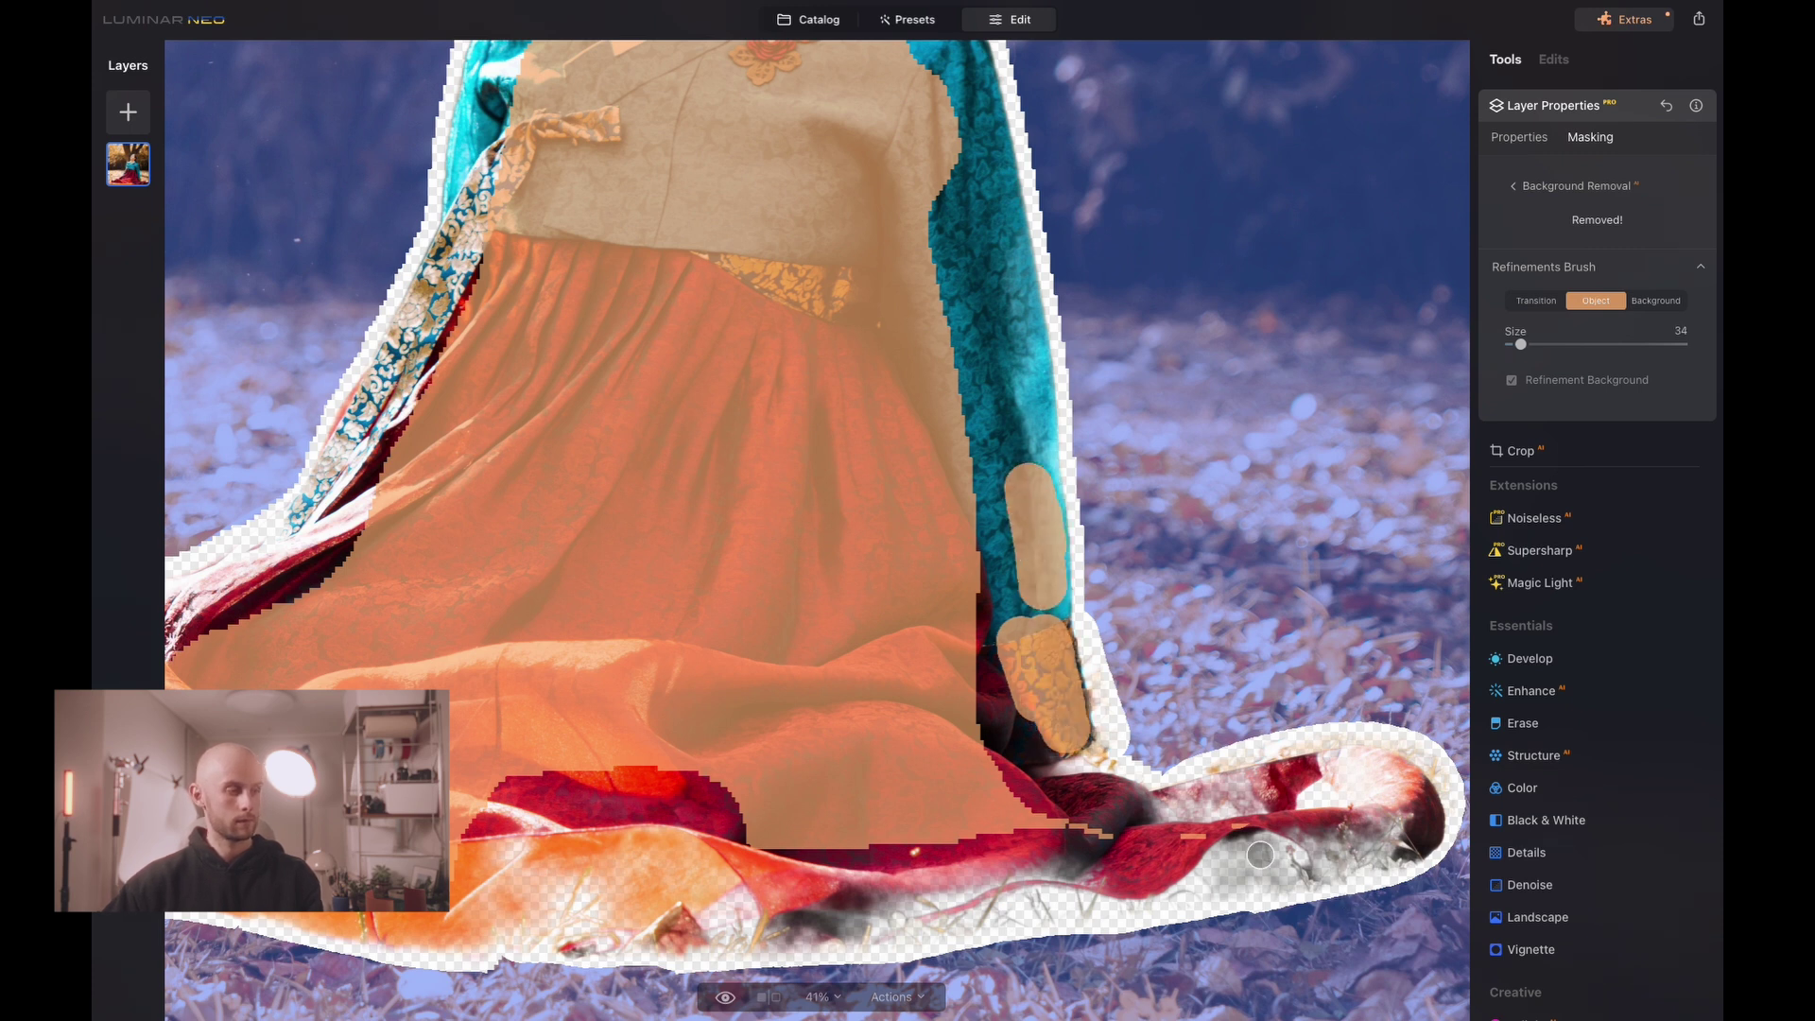
{"action": "mouse_move", "coordinate": [1168, 810]}
{"action": "left_mouse_down"}
{"action": "mouse_move", "coordinate": [1329, 789]}
{"action": "mouse_move", "coordinate": [1228, 854]}
{"action": "left_mouse_up"}
Step: Paint the hem's left edge back into the subject, then hide the refinement overlay
{"action": "scroll", "coordinate": [1247, 888], "scroll_direction": "down", "scroll_amount": 2}
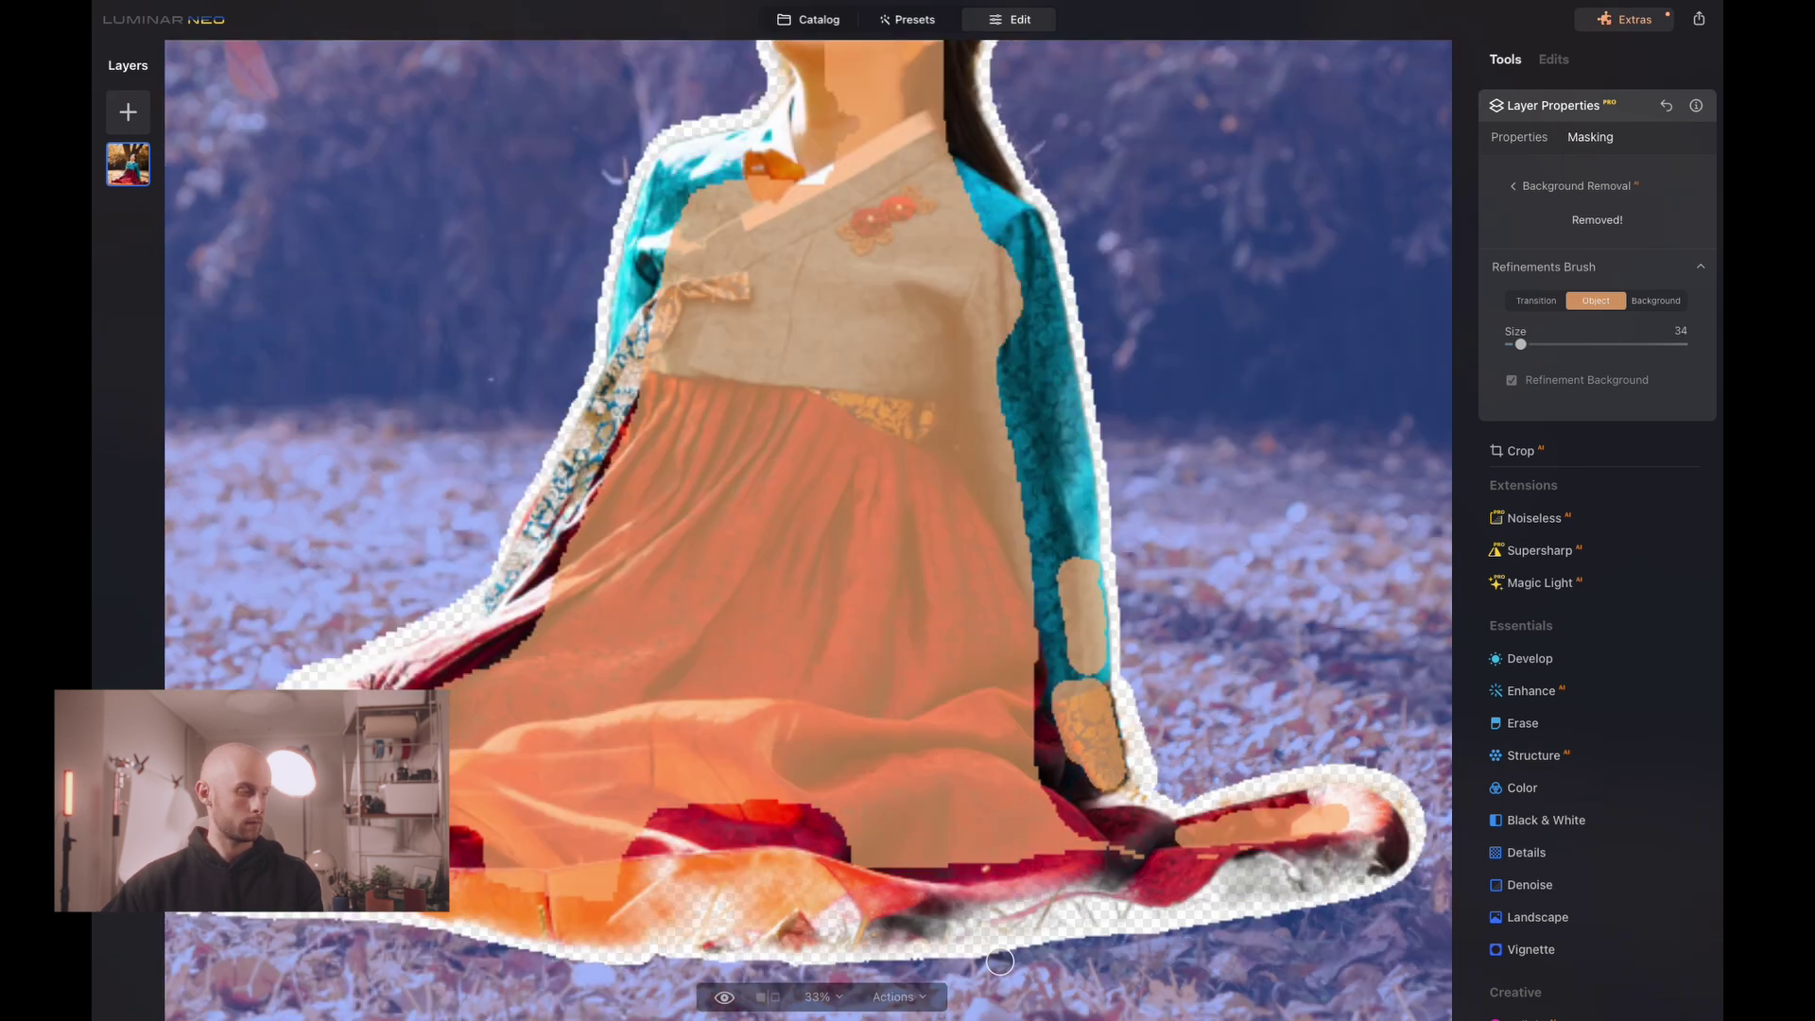
{"action": "key", "text": "bracketright"}
{"action": "key", "text": "bracketright"}
{"action": "scroll", "coordinate": [508, 803], "scroll_direction": "down", "scroll_amount": 1}
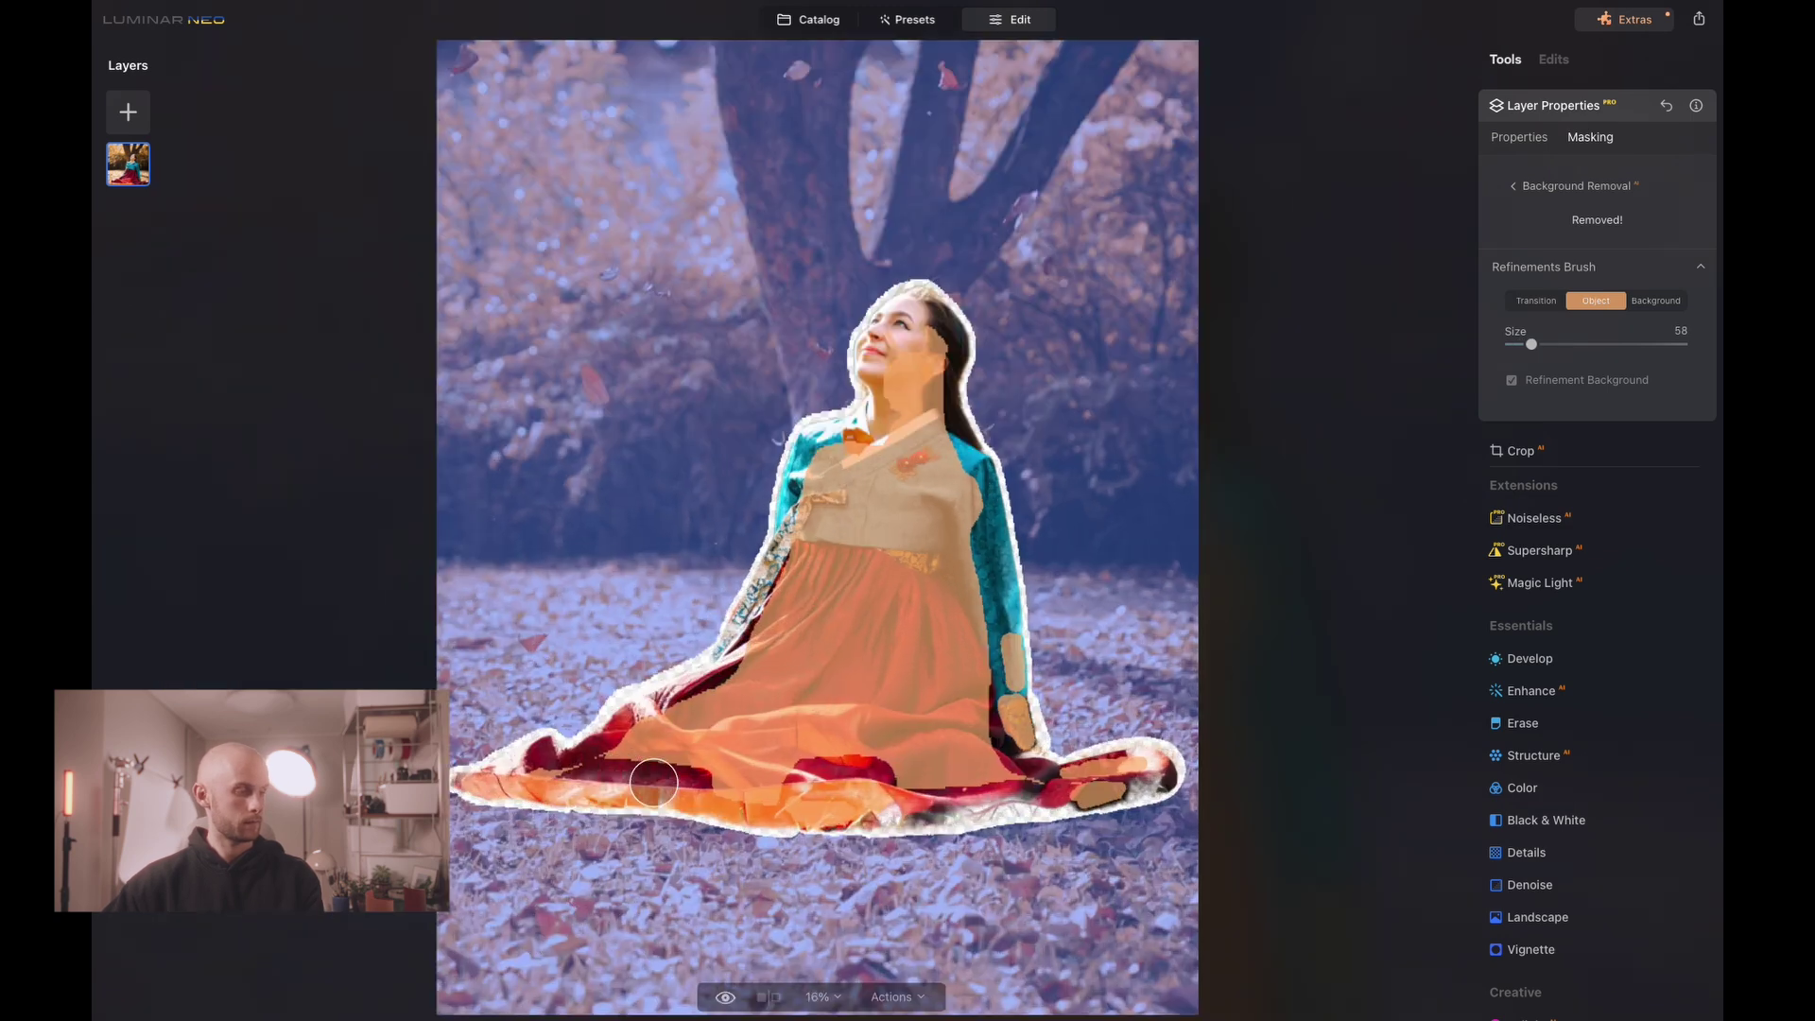
{"action": "key", "text": "bracketleft"}
{"action": "key", "text": "bracketleft"}
{"action": "left_click_drag", "start_coordinate": [508, 803], "coordinate": [785, 837]}
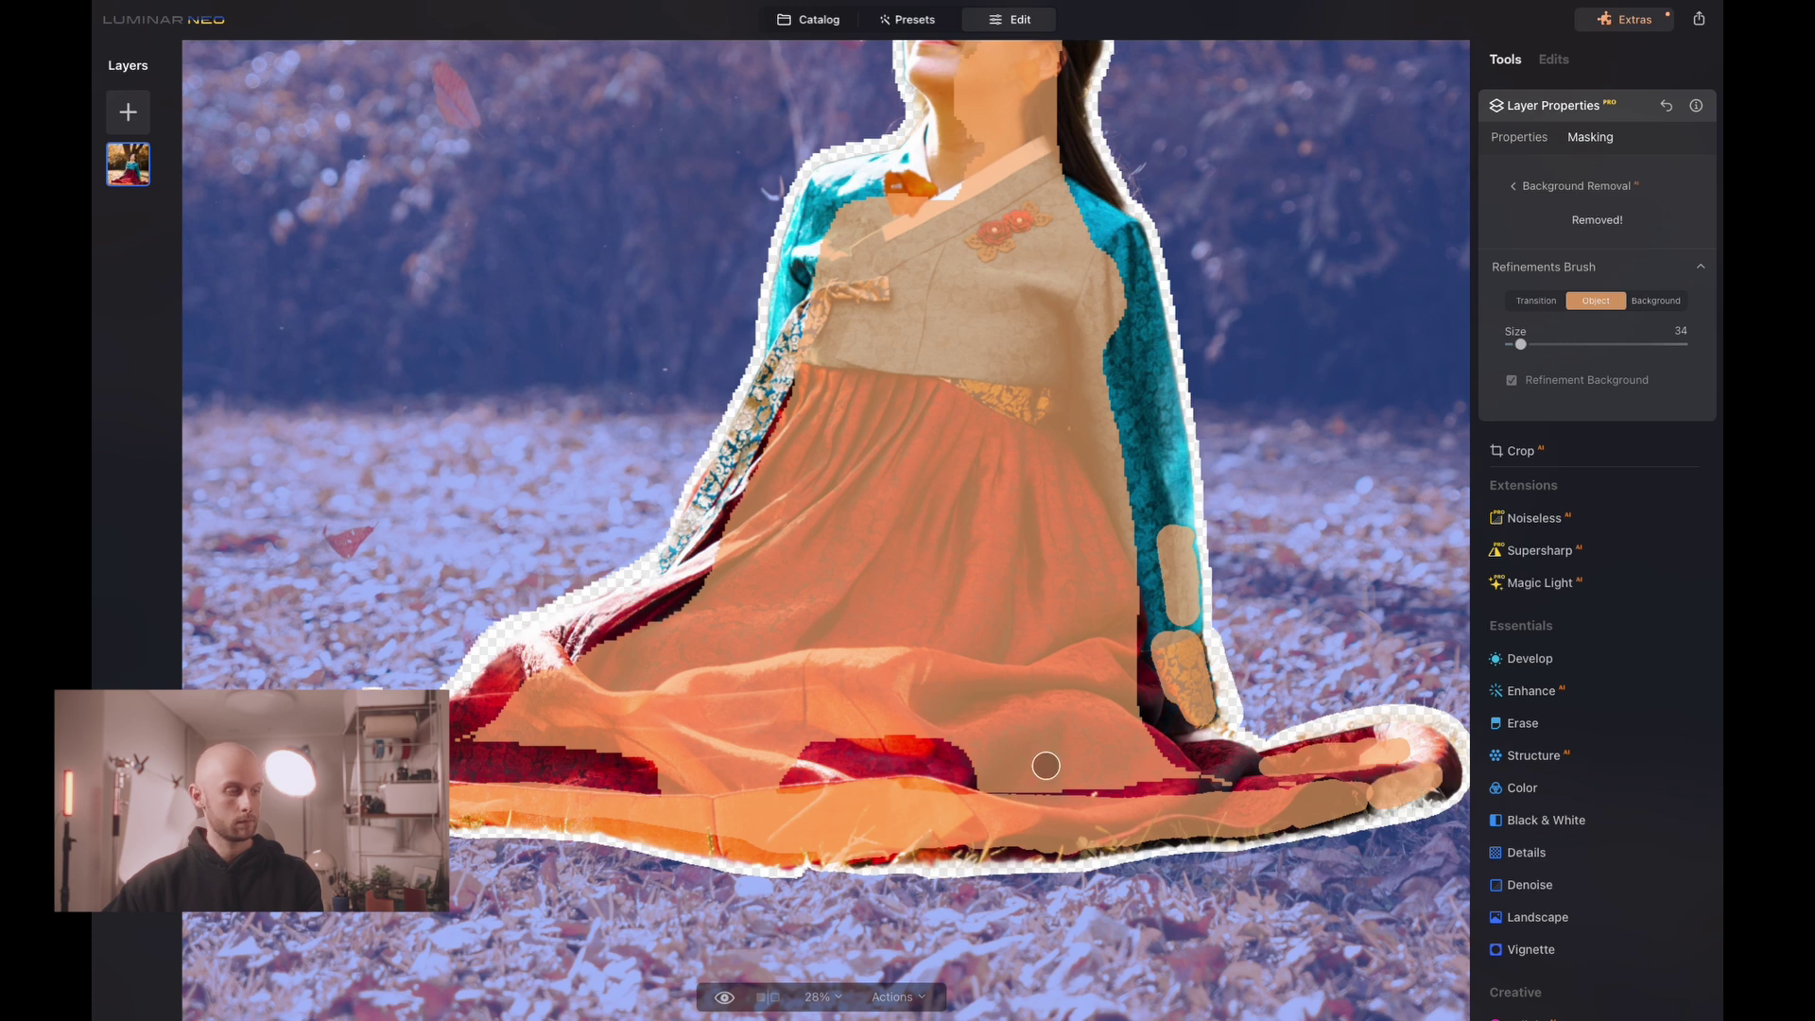
{"action": "scroll", "coordinate": [1044, 774], "scroll_direction": "down", "scroll_amount": 3}
{"action": "scroll", "coordinate": [1386, 741], "scroll_direction": "up", "scroll_amount": 2}
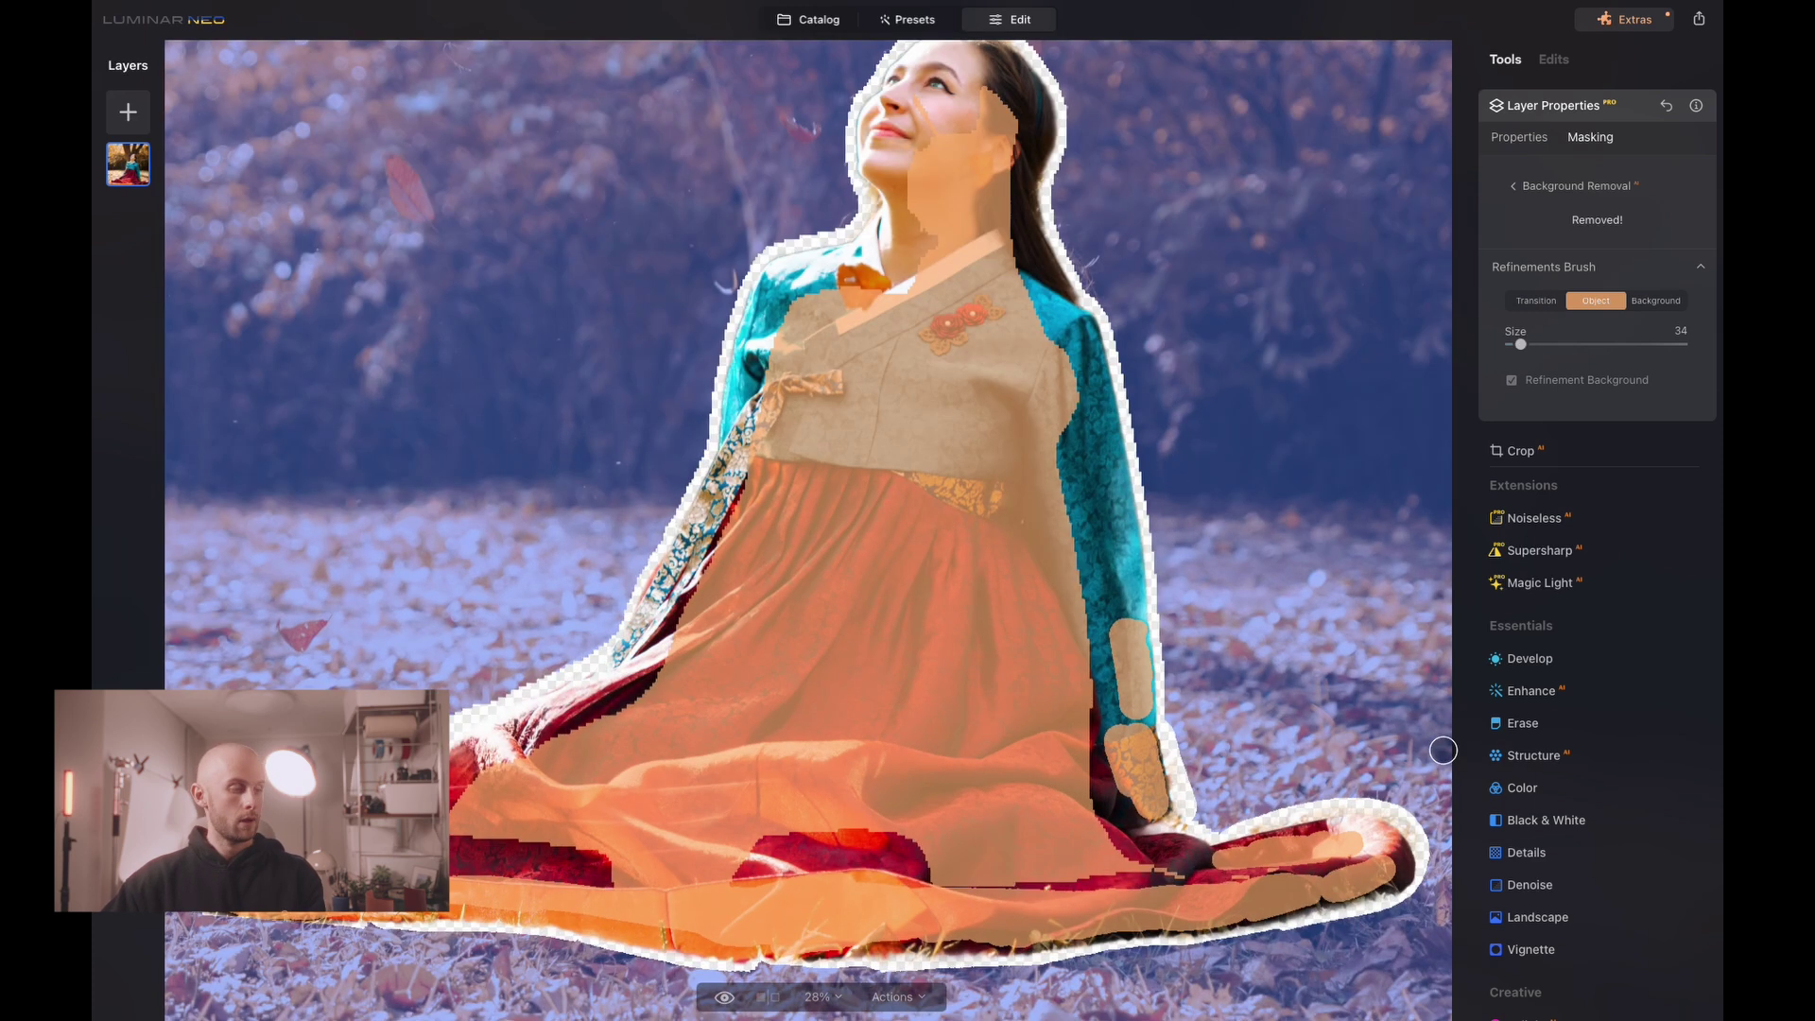
{"action": "scroll", "coordinate": [1447, 762], "scroll_direction": "up", "scroll_amount": 1}
{"action": "scroll", "coordinate": [1447, 761], "scroll_direction": "up", "scroll_amount": 2}
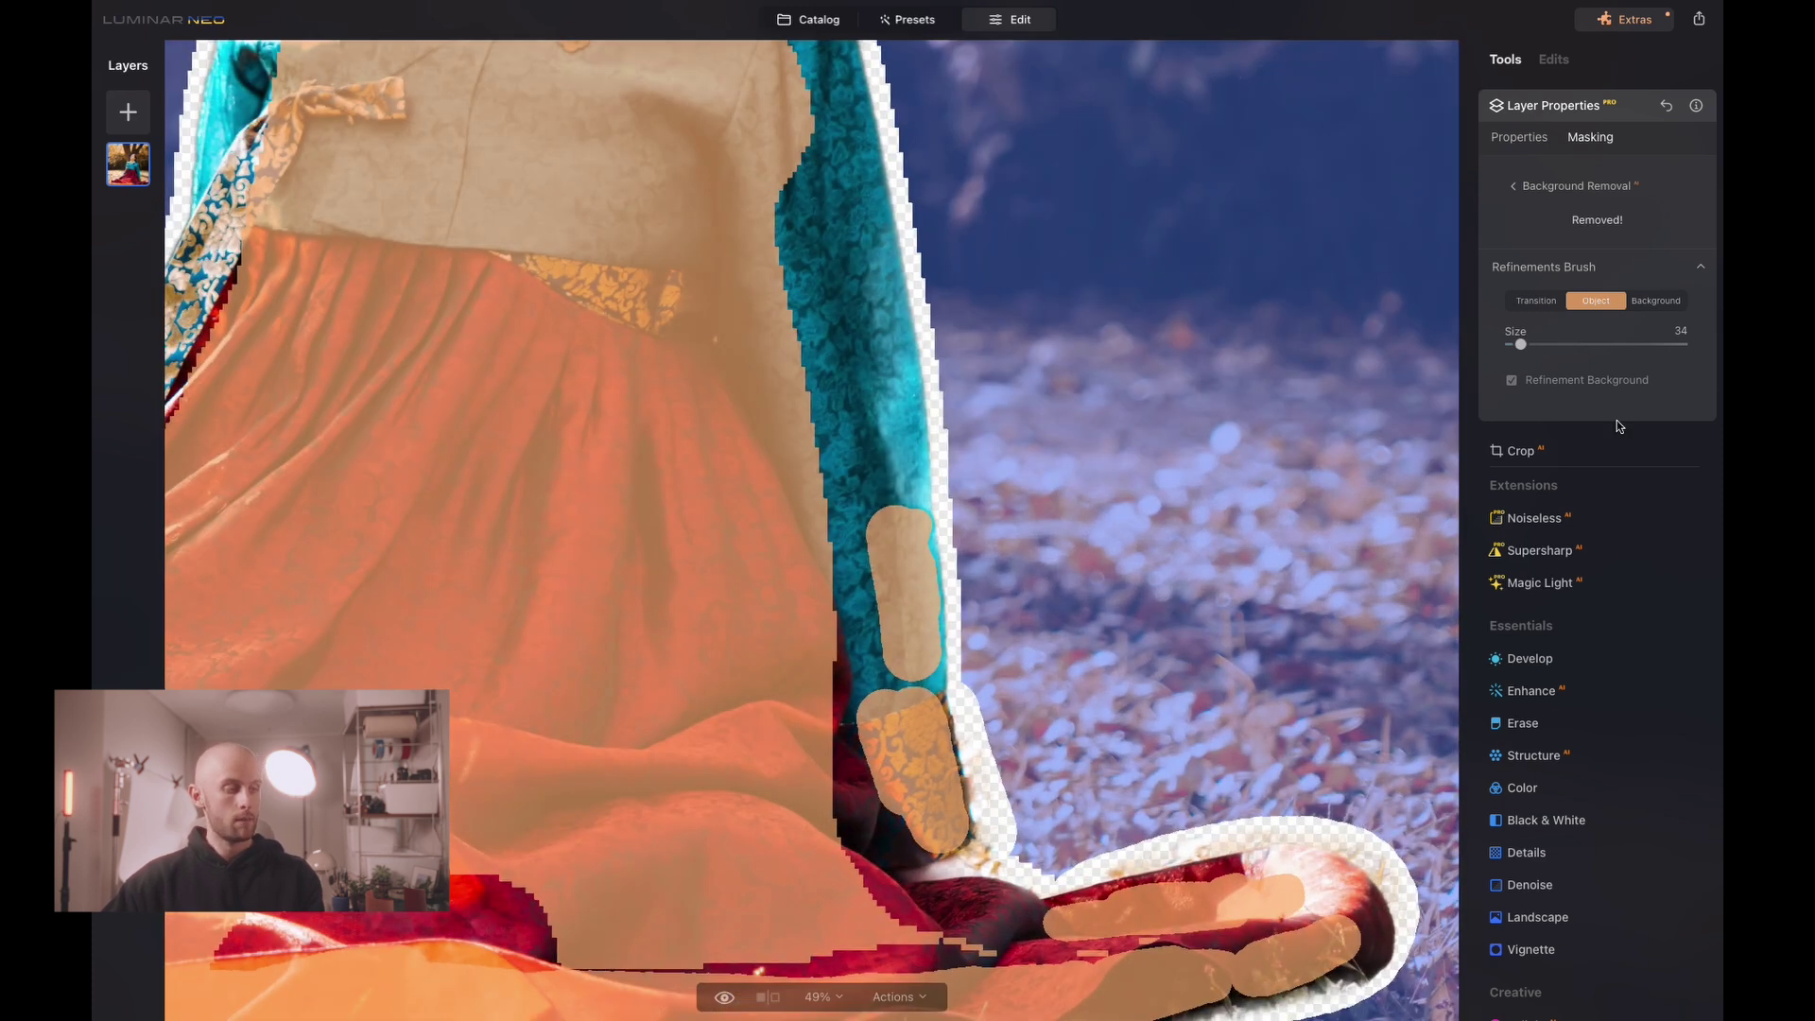
{"action": "left_click", "coordinate": [1543, 267]}
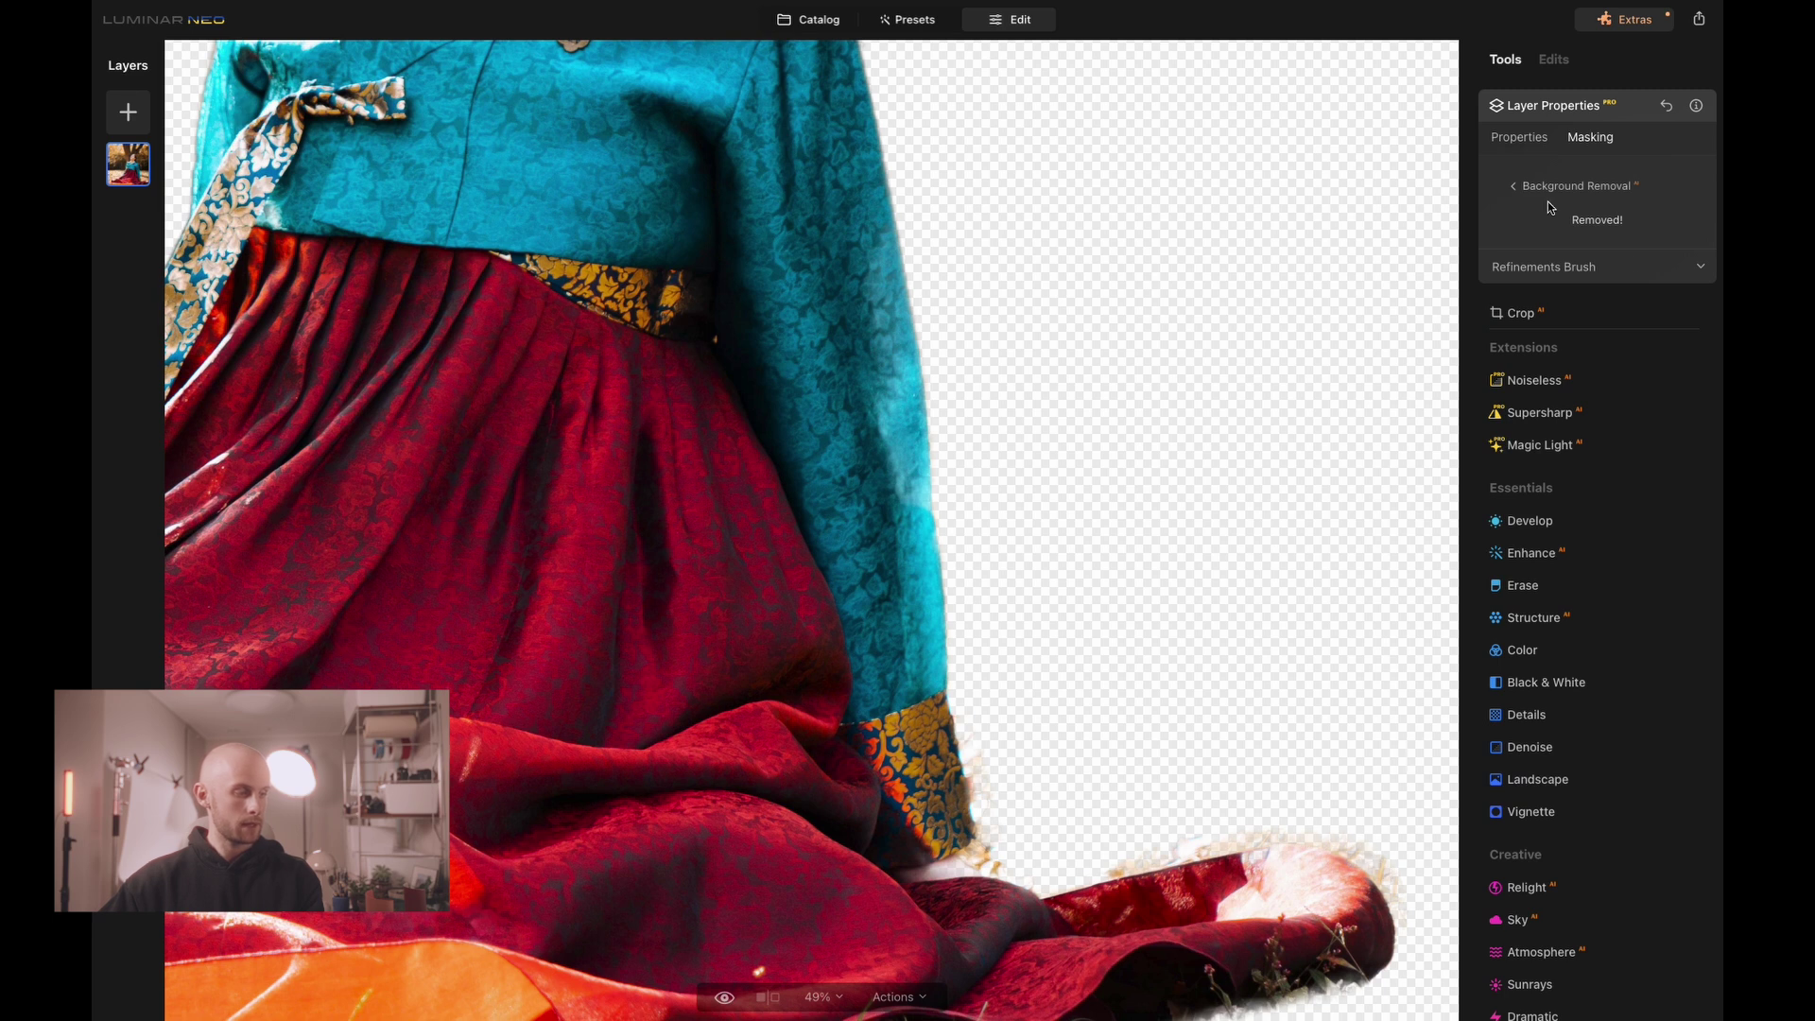
Step: Mark the white halo on the robe's right edge as Background, then collapse the refinement section
{"action": "left_click", "coordinate": [1697, 266]}
{"action": "left_click", "coordinate": [1655, 301]}
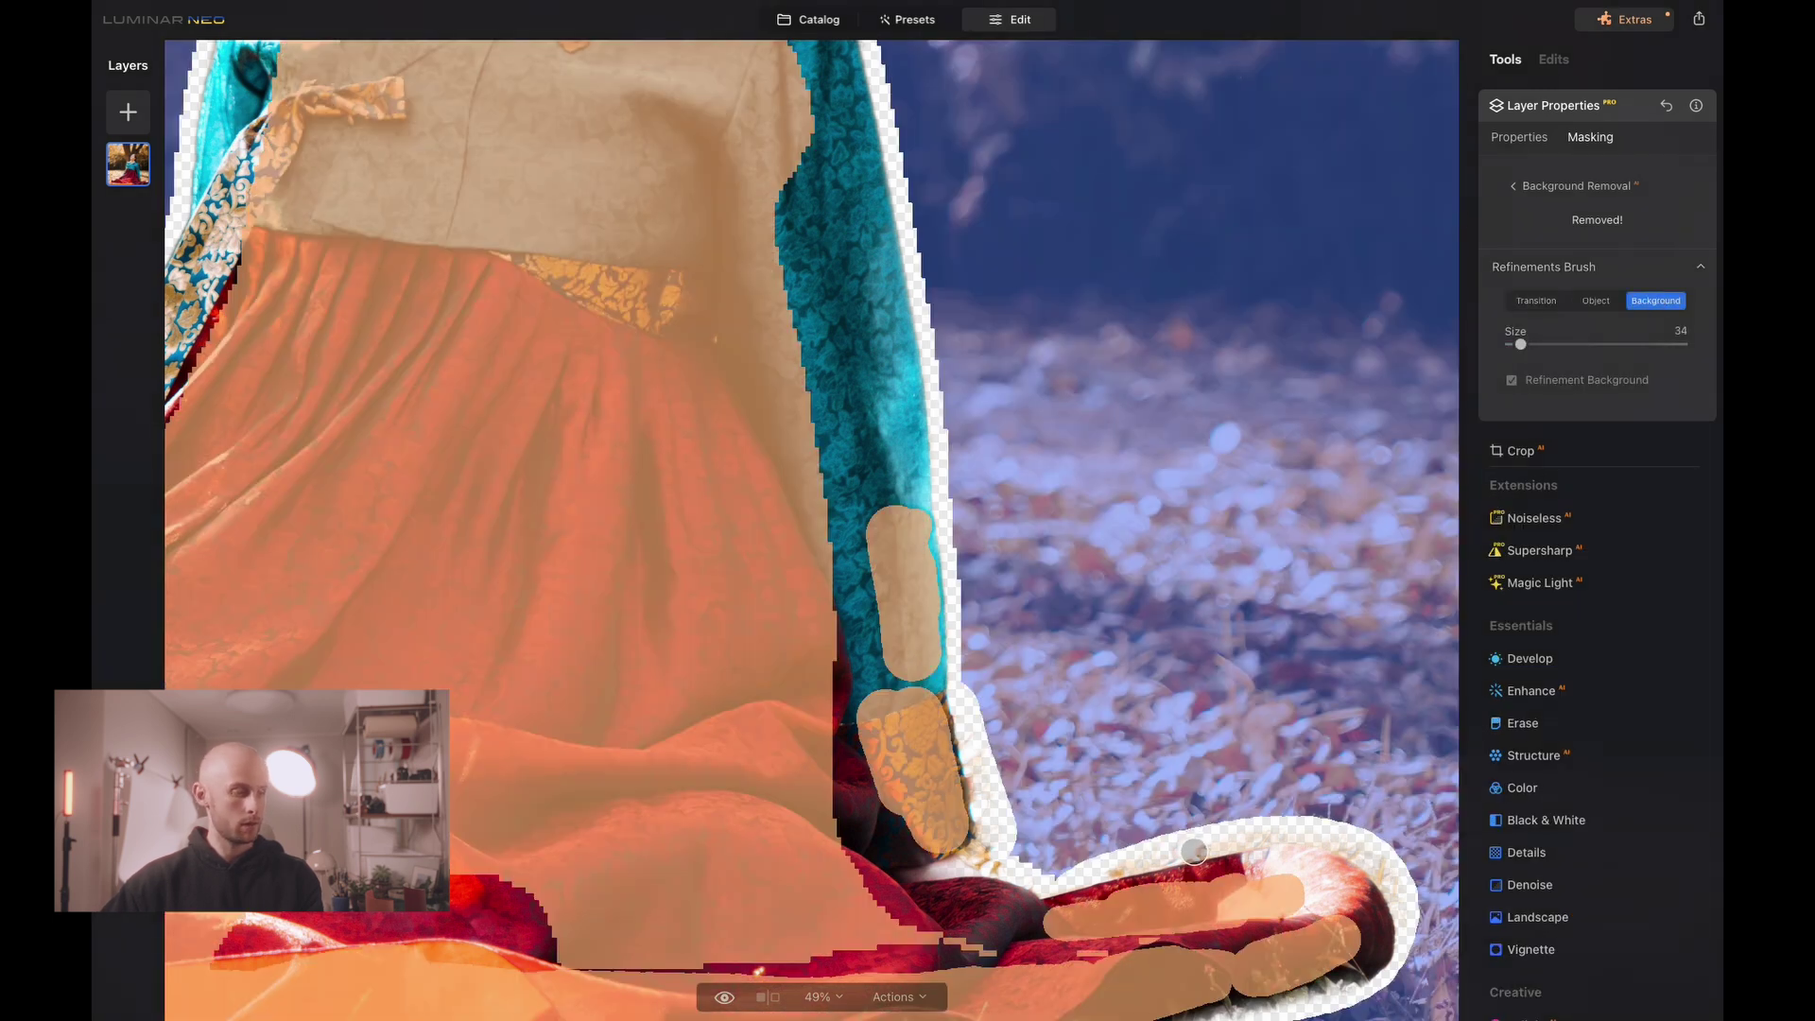
{"action": "left_click_drag", "start_coordinate": [1194, 850], "coordinate": [1269, 830]}
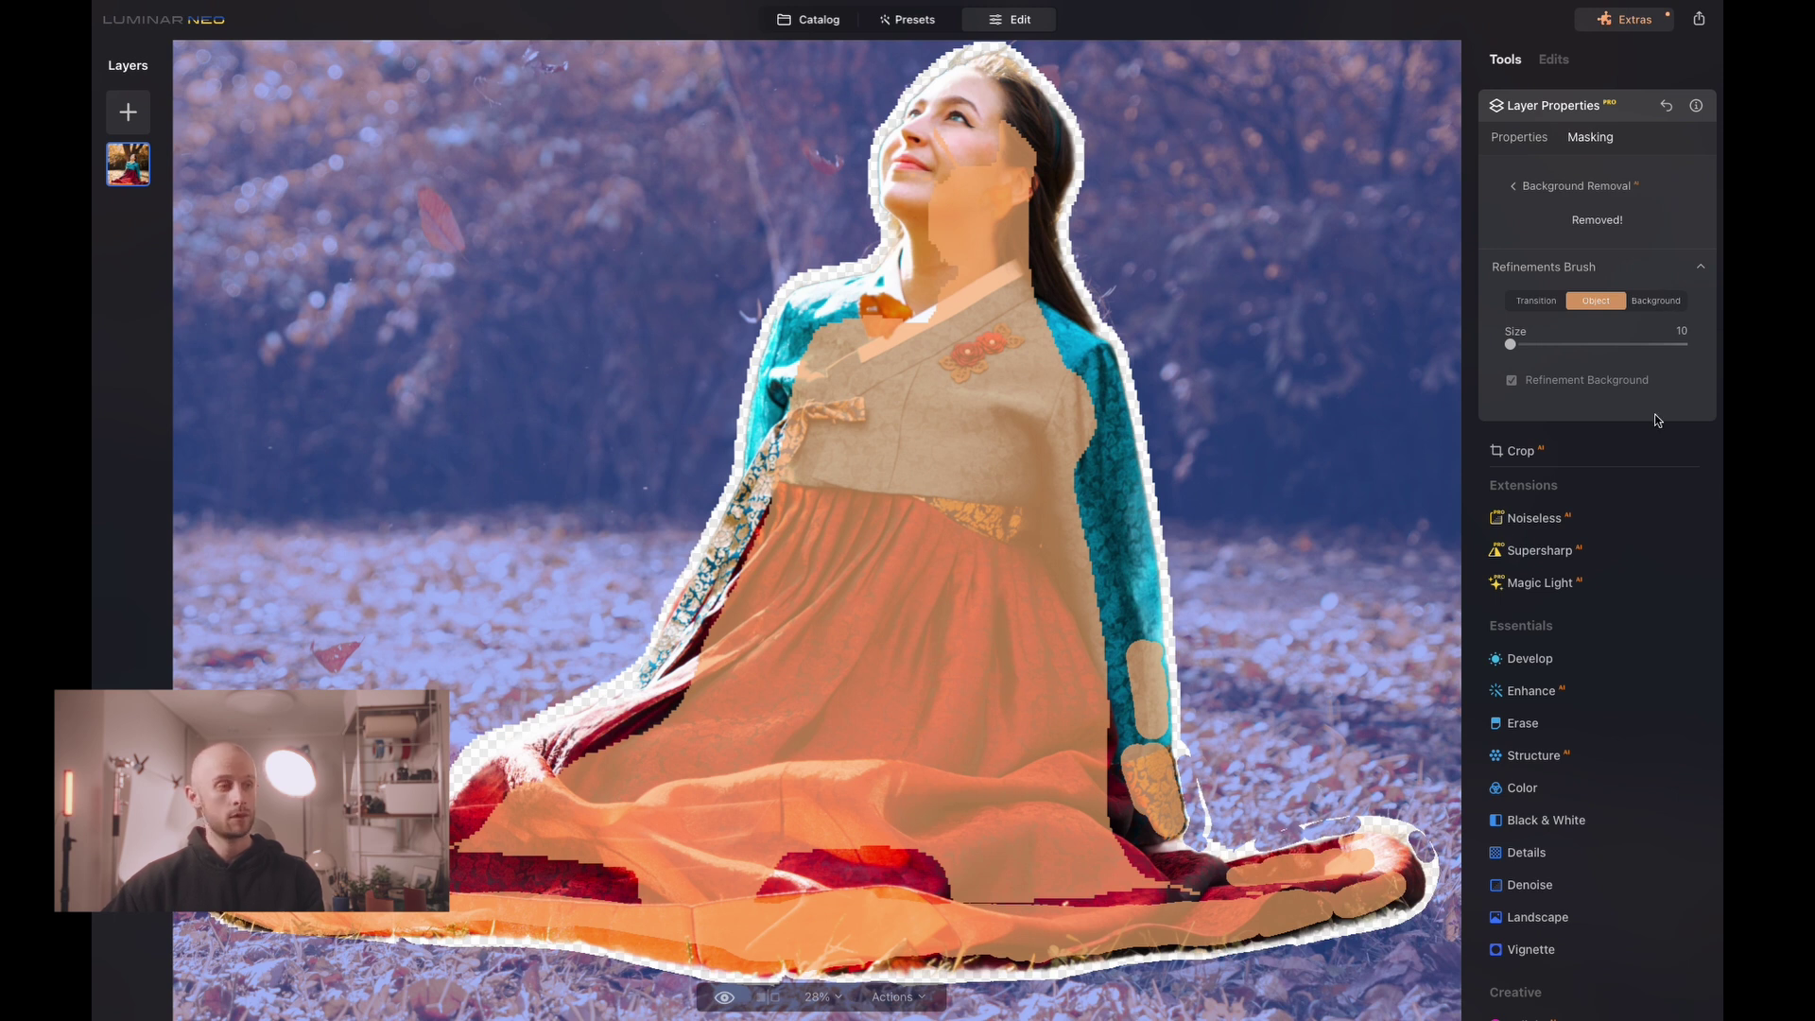
{"action": "left_click", "coordinate": [1700, 267]}
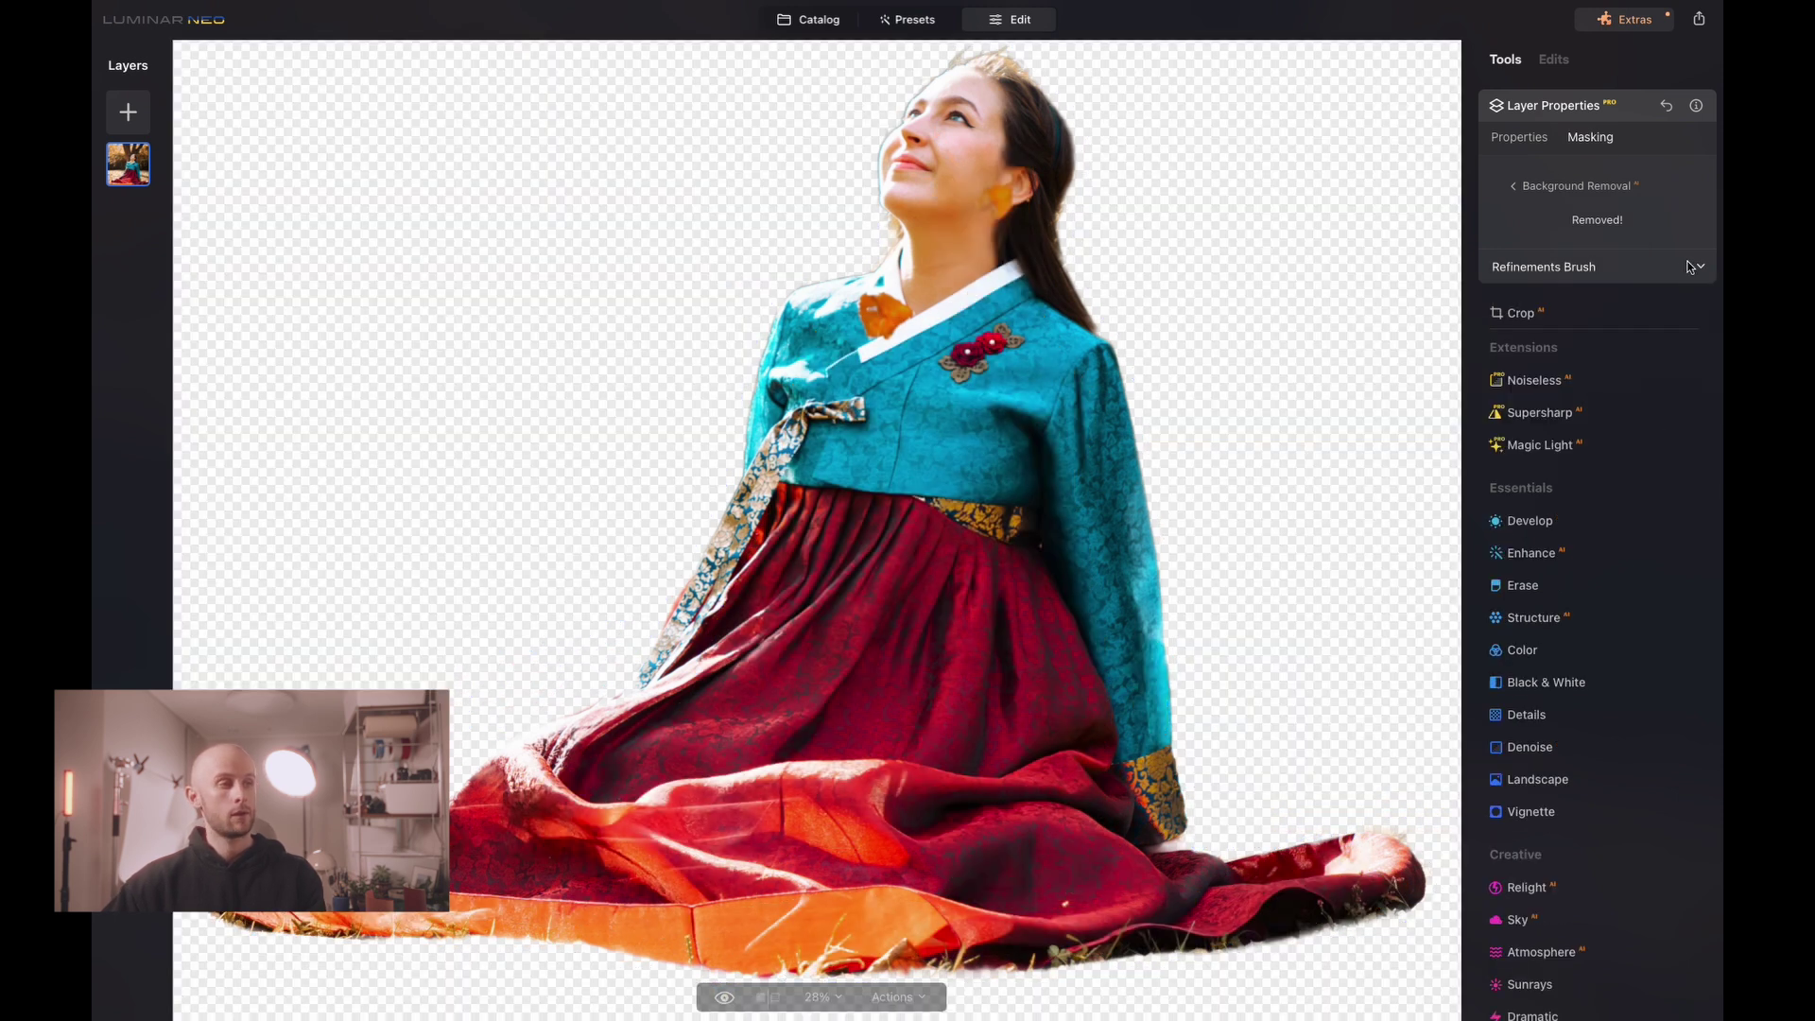
Step: Use the mask Brush in Erase mode to remove stray edge around the robe's right end
{"action": "left_click", "coordinate": [1515, 188]}
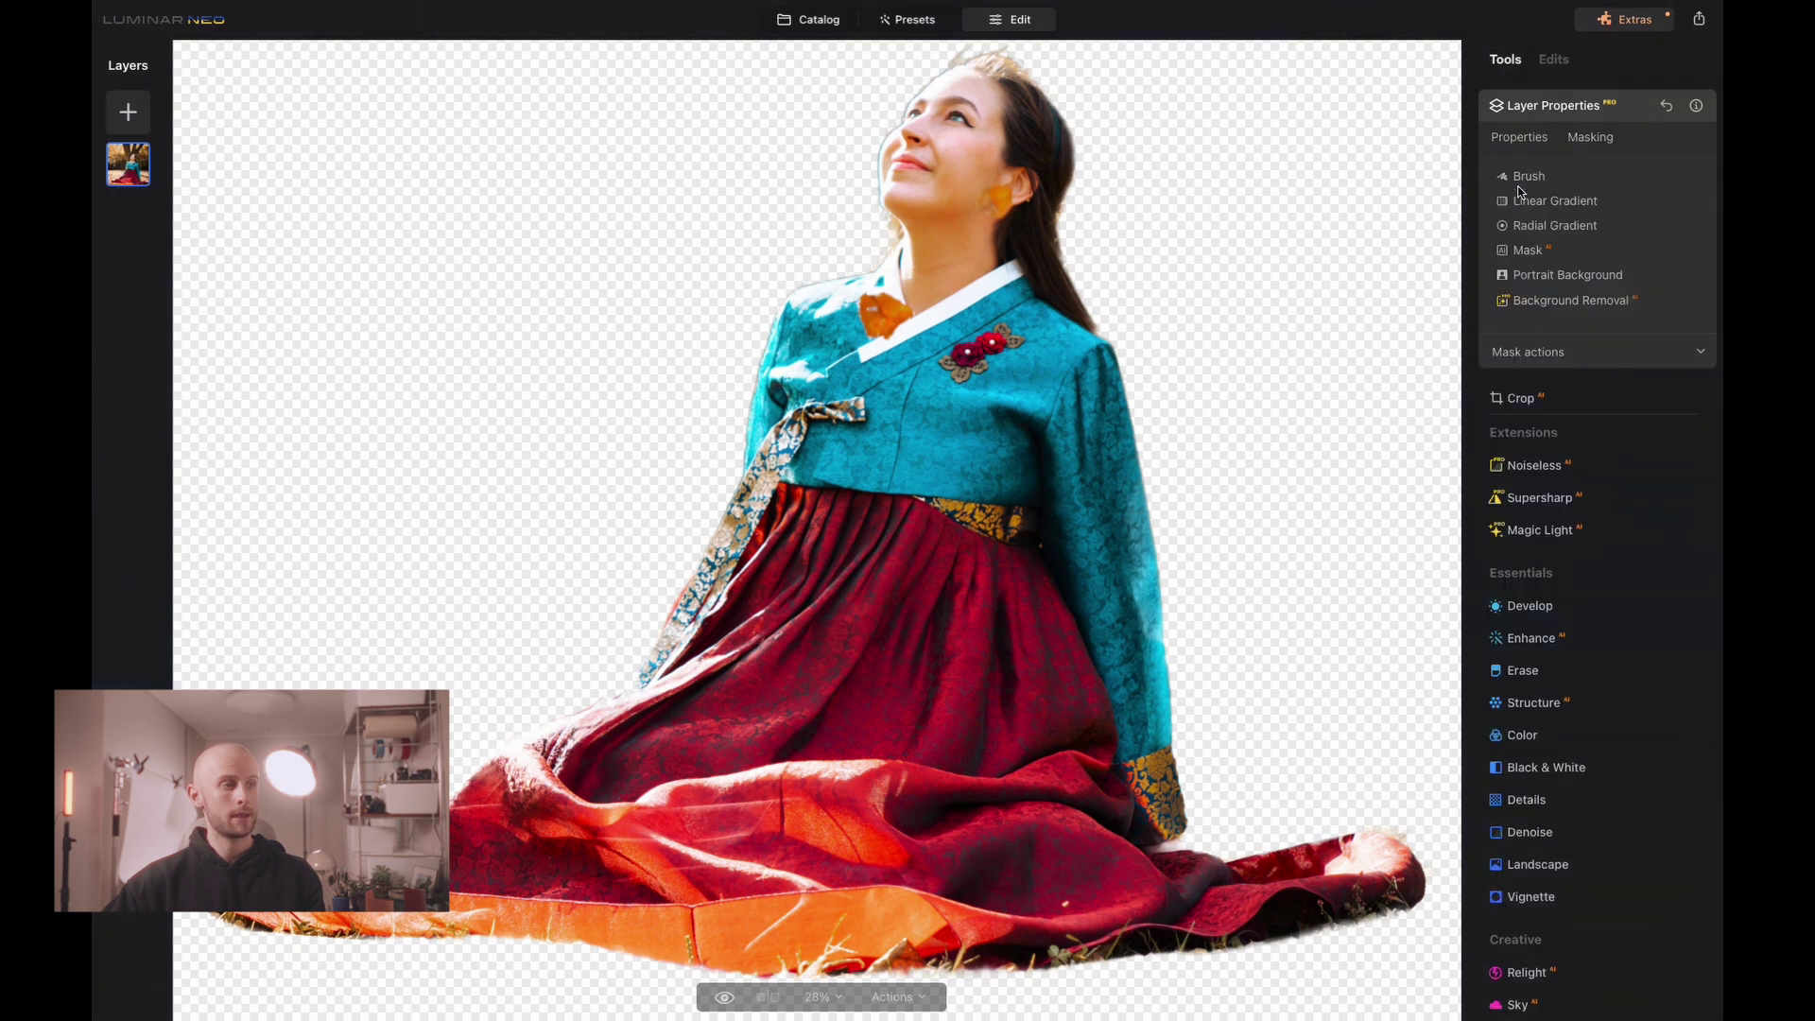
{"action": "left_click", "coordinate": [1528, 180]}
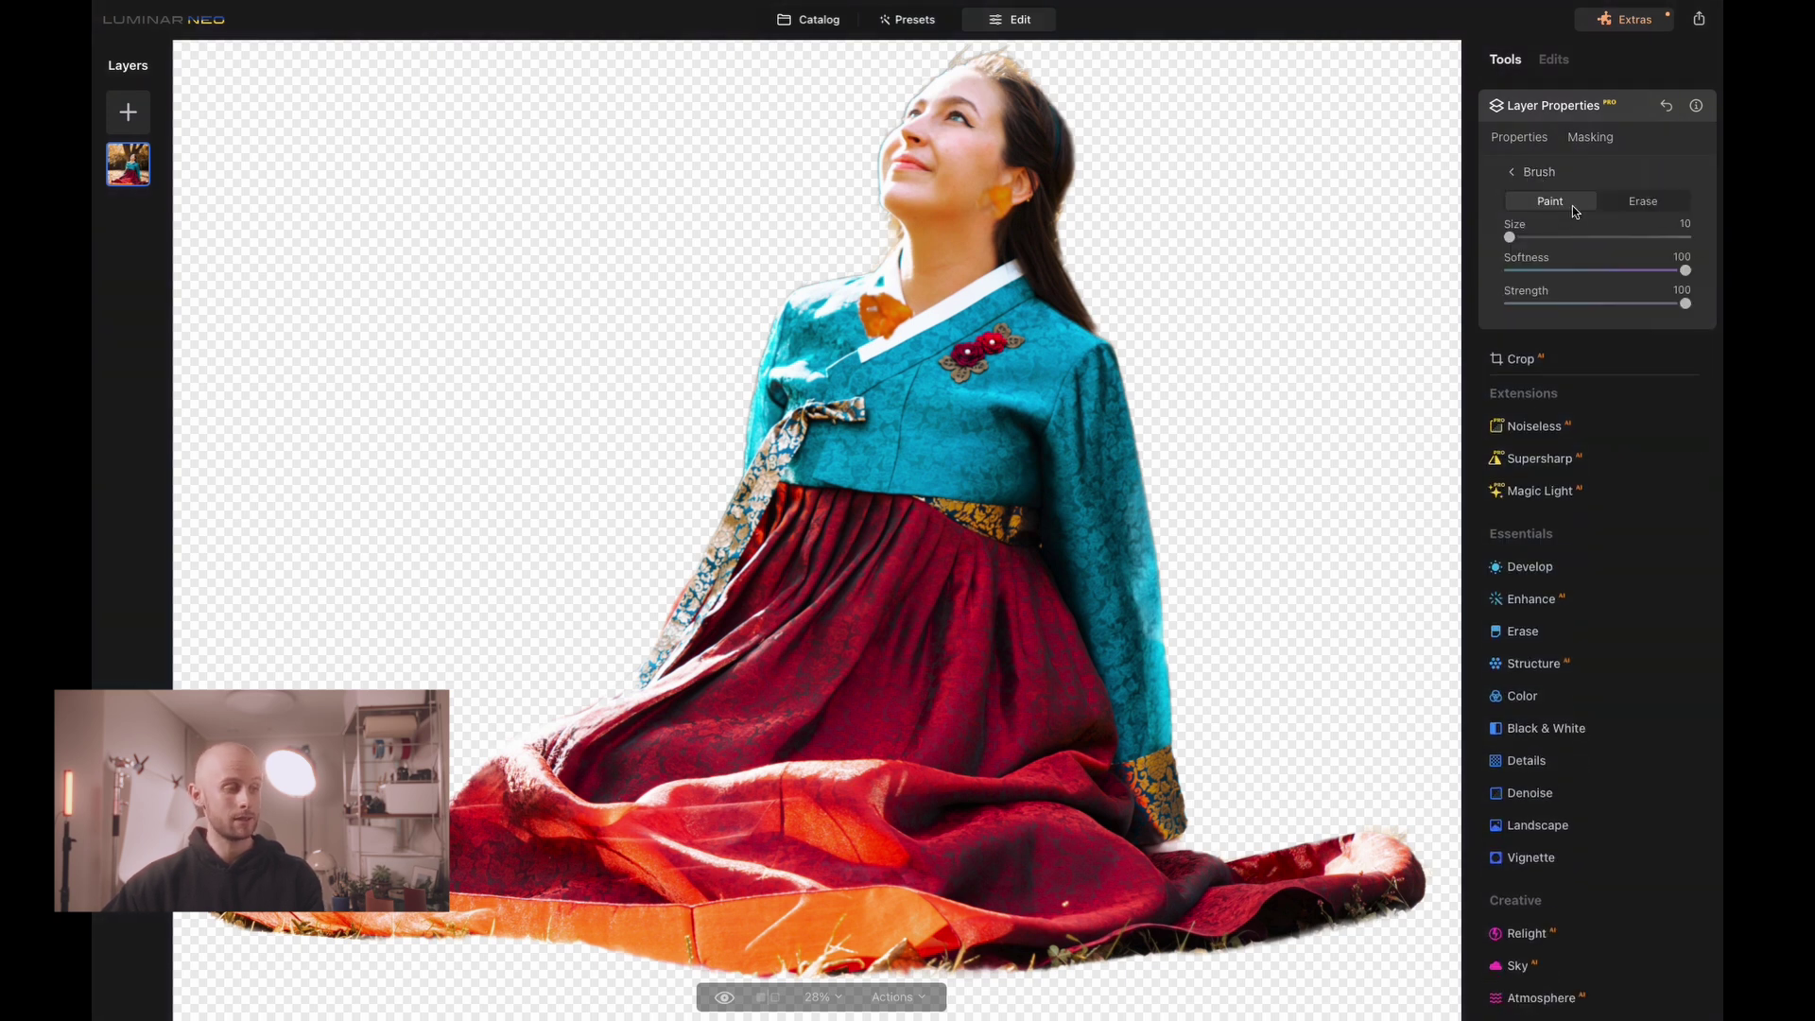
{"action": "left_click", "coordinate": [1642, 201]}
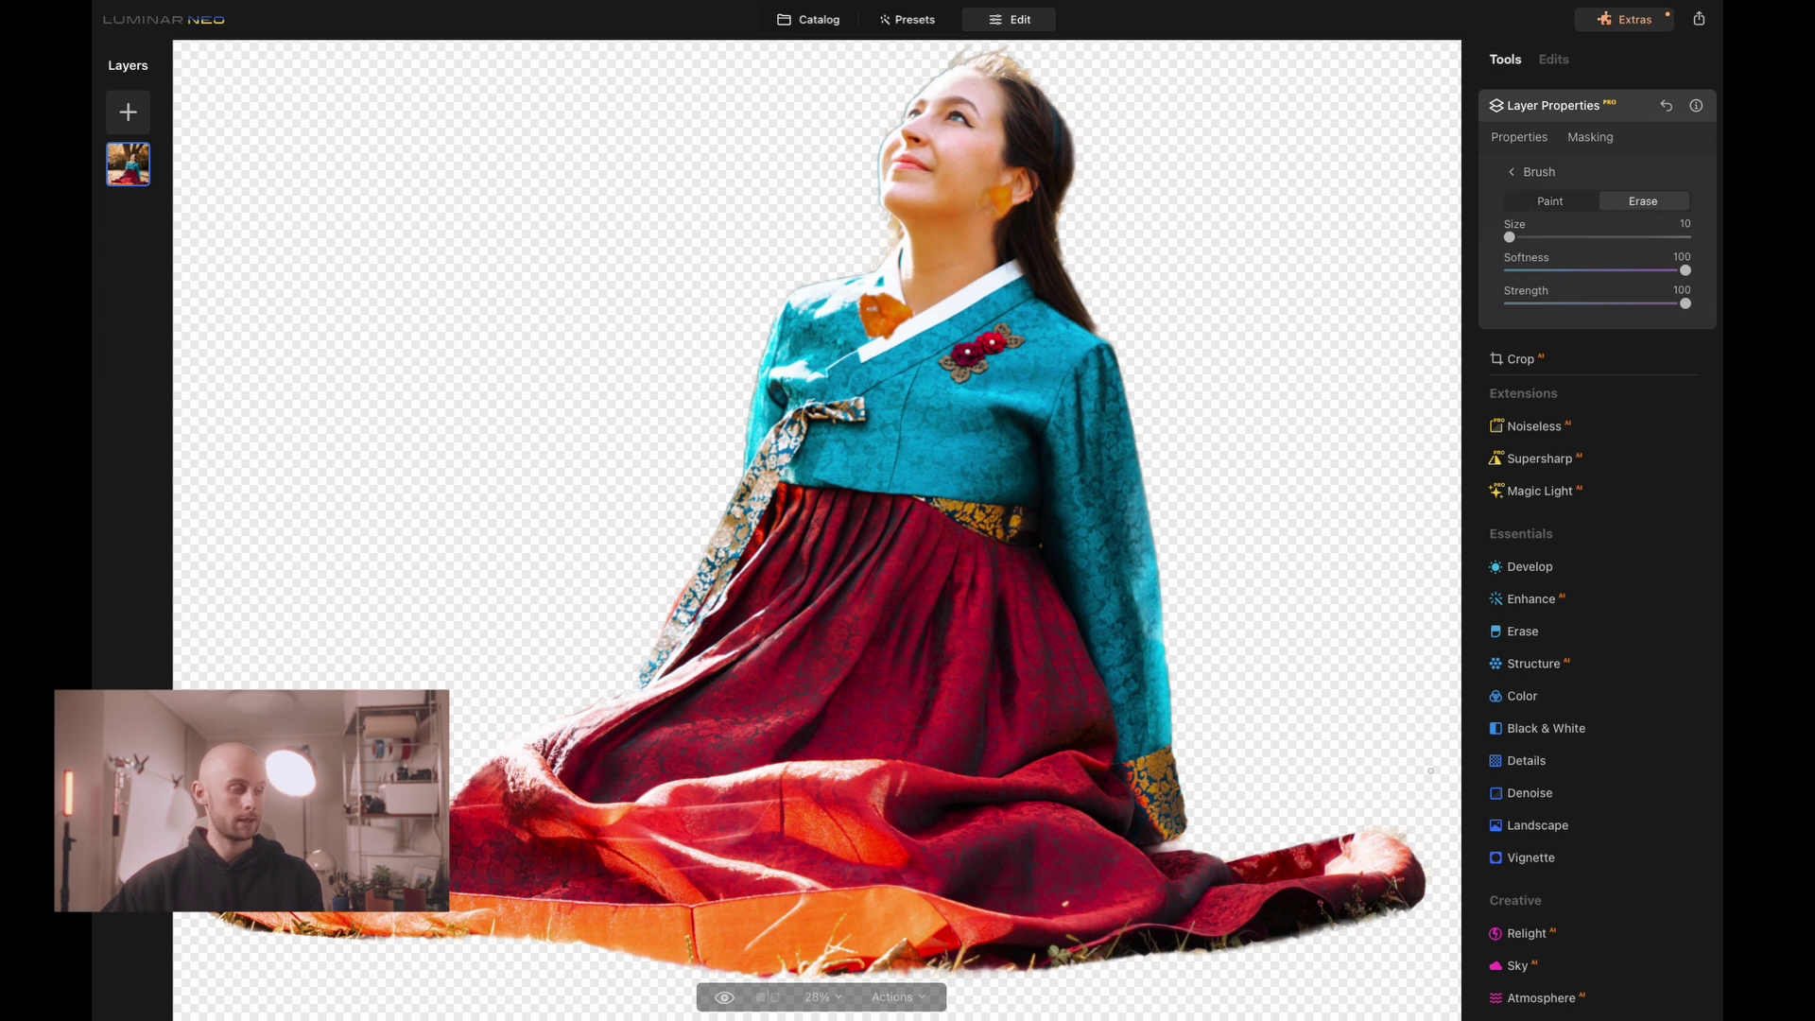
{"action": "scroll", "coordinate": [1450, 839], "scroll_direction": "up", "scroll_amount": 1}
{"action": "scroll", "coordinate": [1451, 840], "scroll_direction": "up", "scroll_amount": 3}
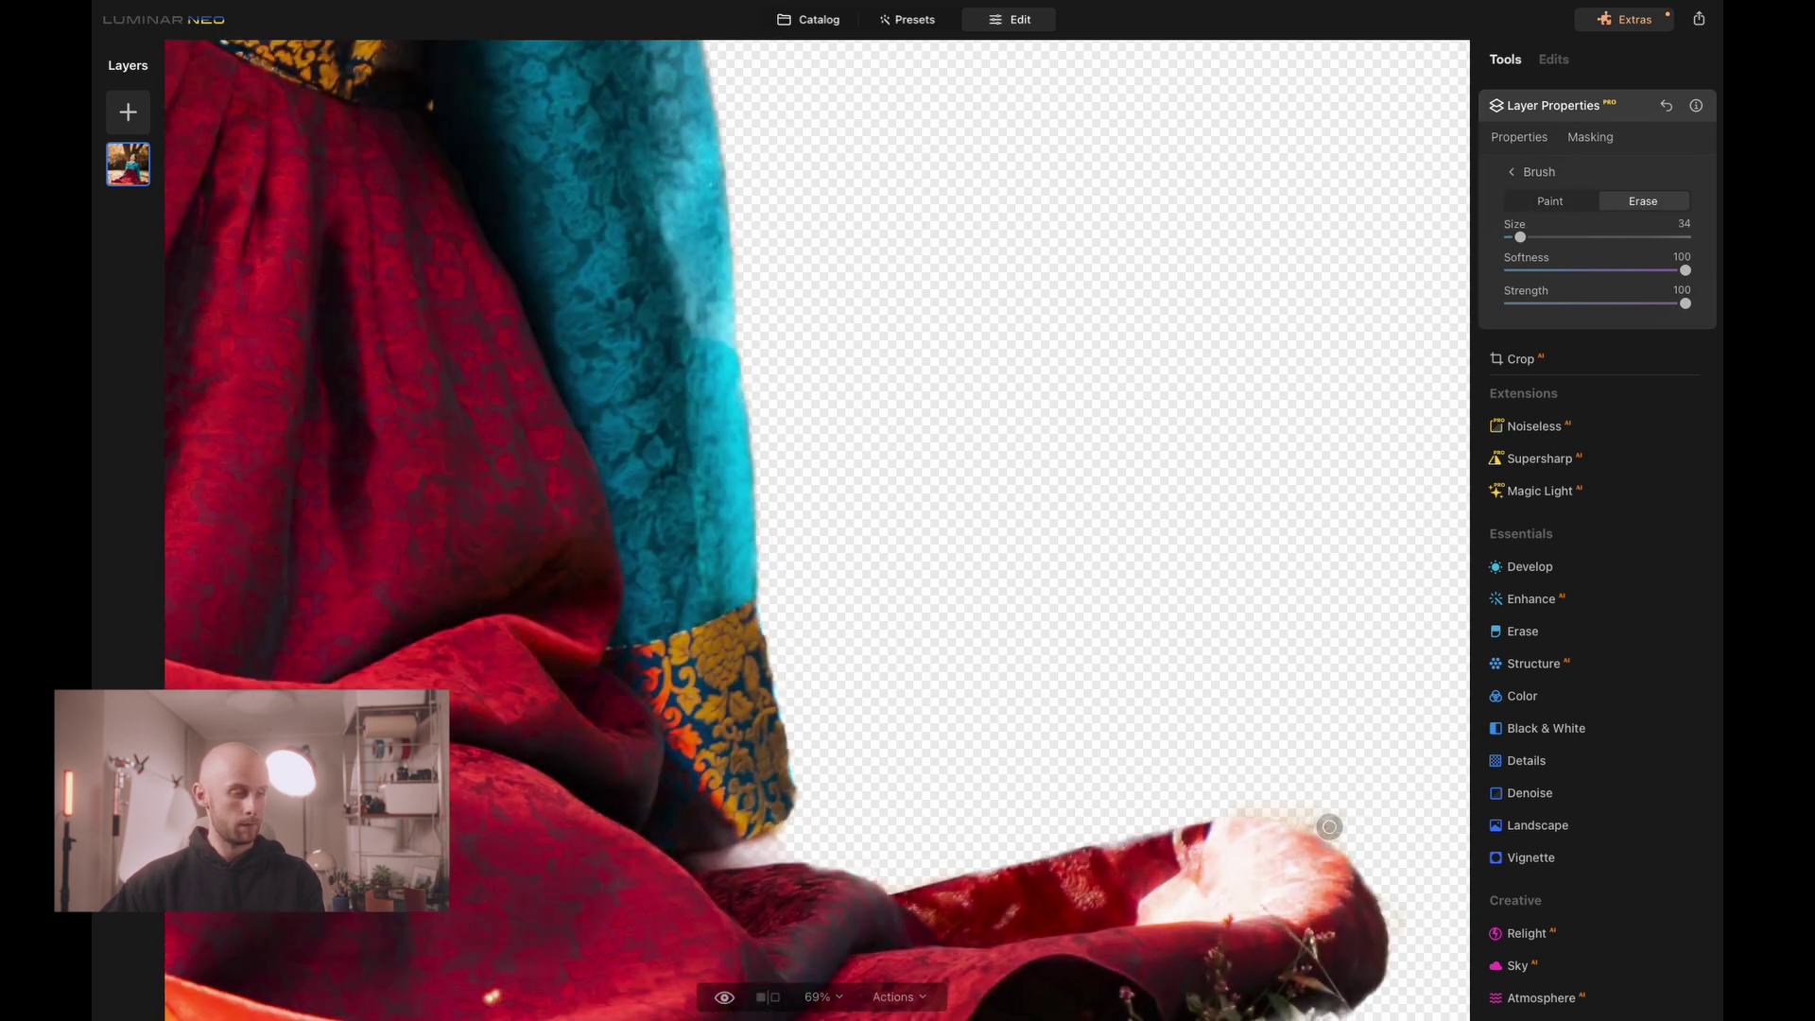
{"action": "mouse_move", "coordinate": [1330, 827]}
{"action": "left_mouse_down"}
{"action": "mouse_move", "coordinate": [1245, 799]}
{"action": "mouse_move", "coordinate": [1360, 827]}
{"action": "left_mouse_up"}
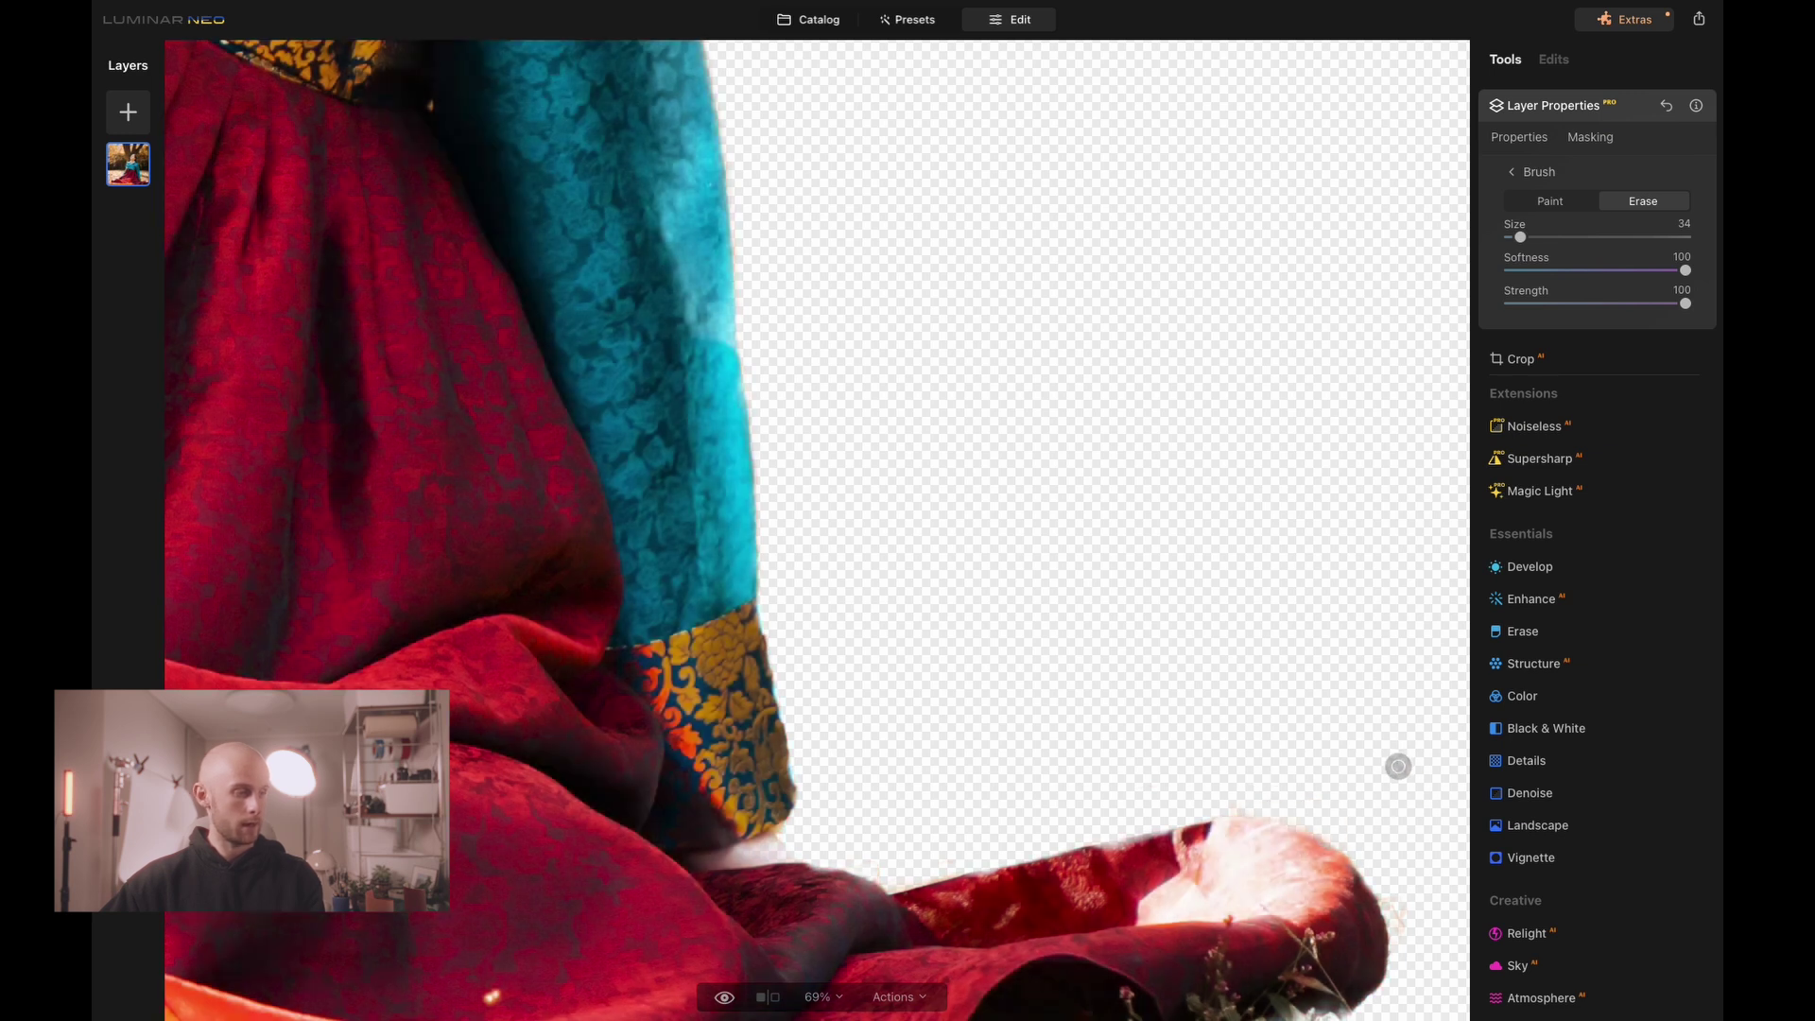
Step: Switch the mask Brush to Paint and brush the hem cloth back into the mask
{"action": "left_click", "coordinate": [1550, 201]}
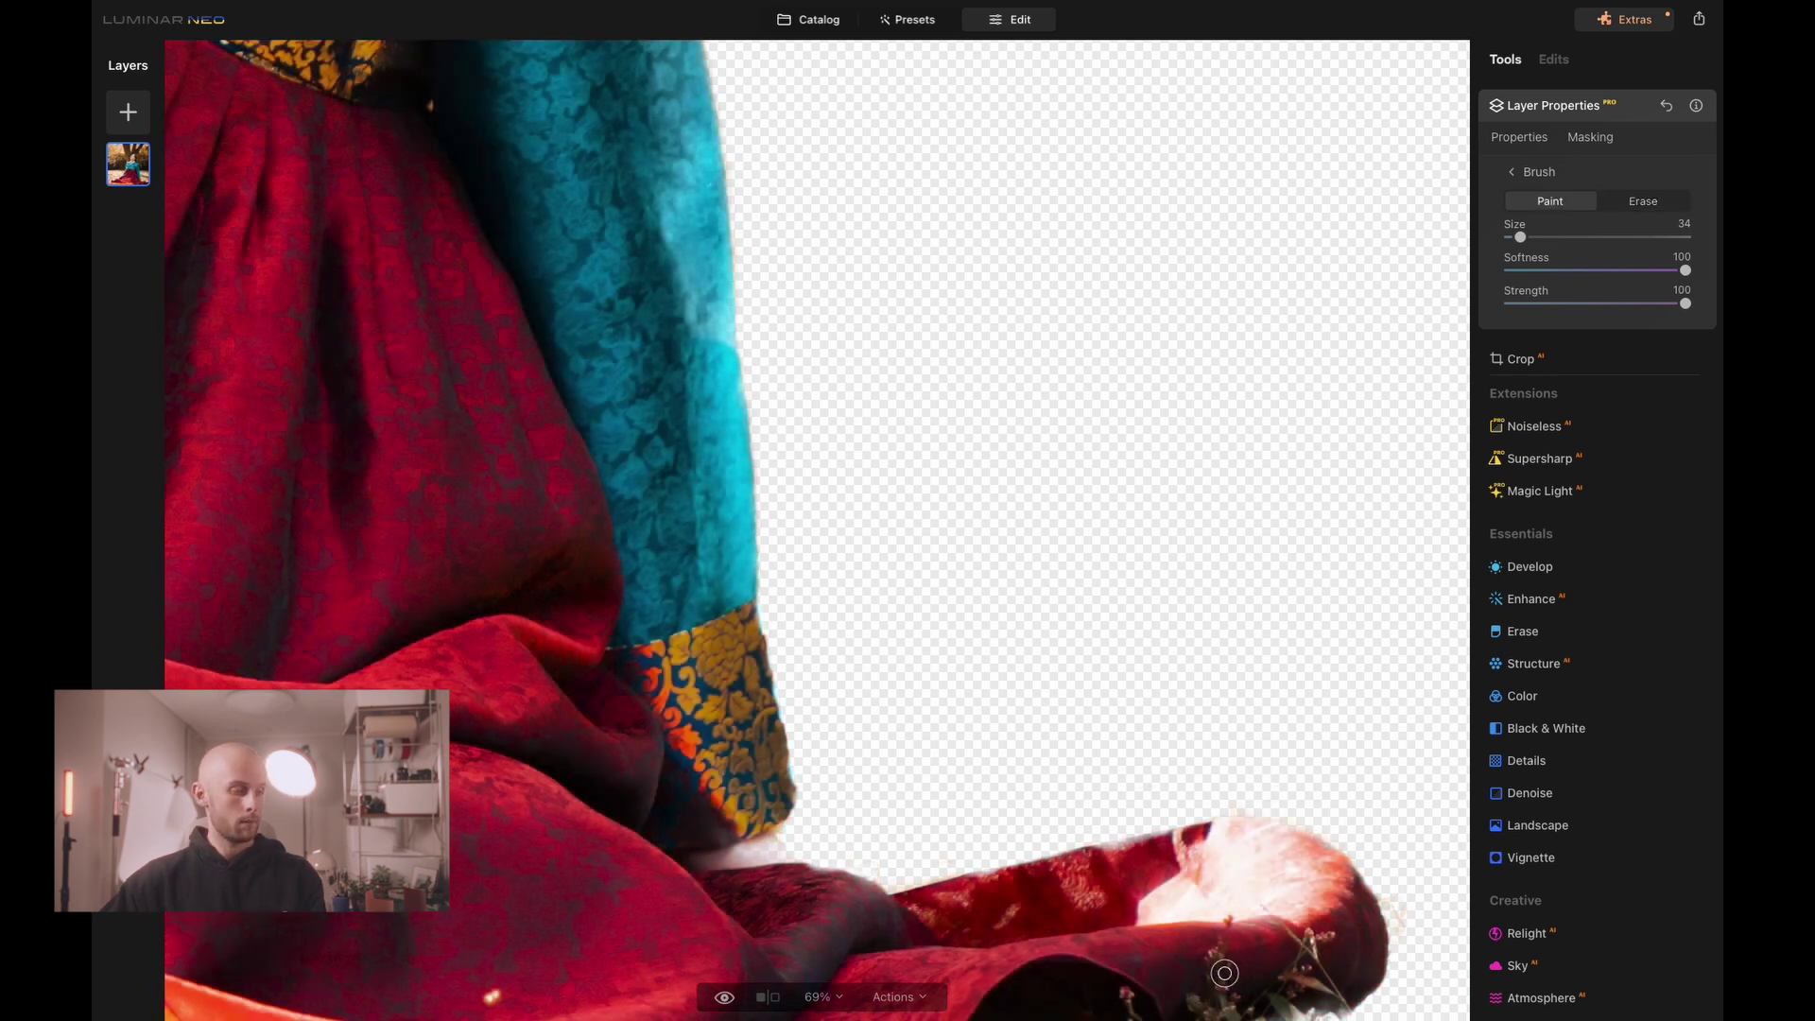
{"action": "left_click_drag", "start_coordinate": [1321, 856], "coordinate": [1218, 939]}
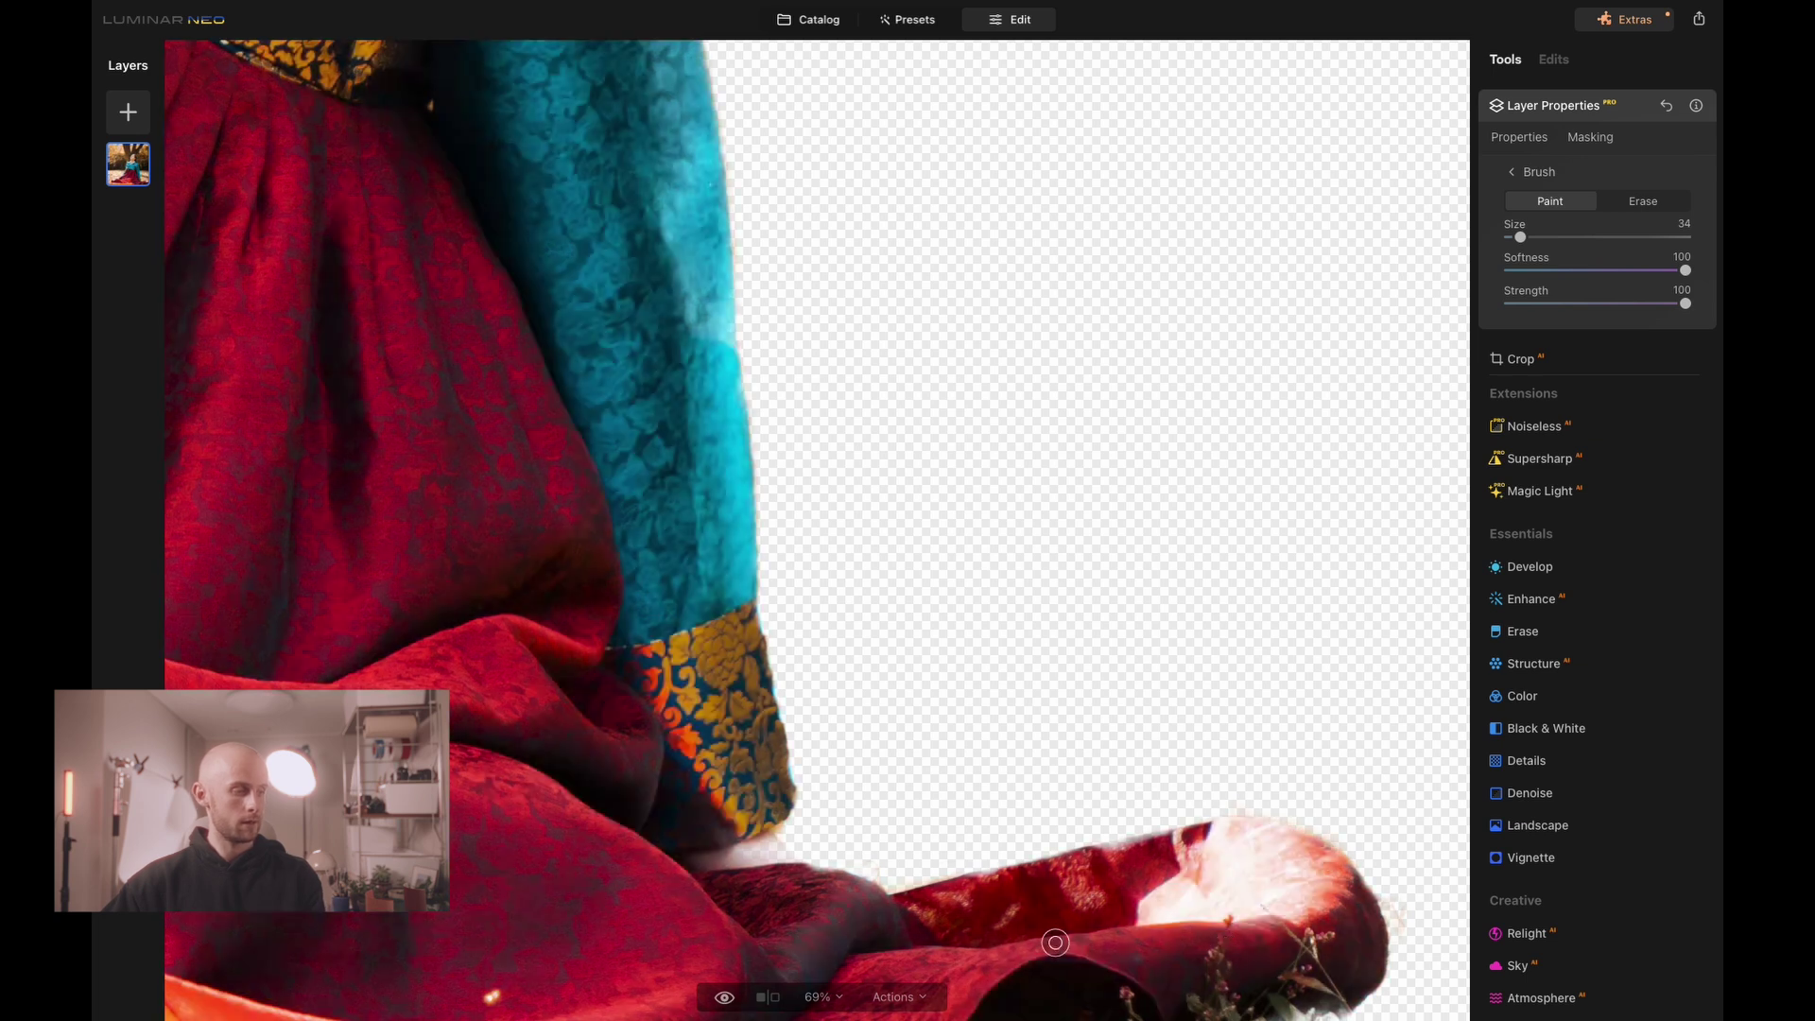
{"action": "scroll", "coordinate": [1055, 941], "scroll_direction": "down", "scroll_amount": 2}
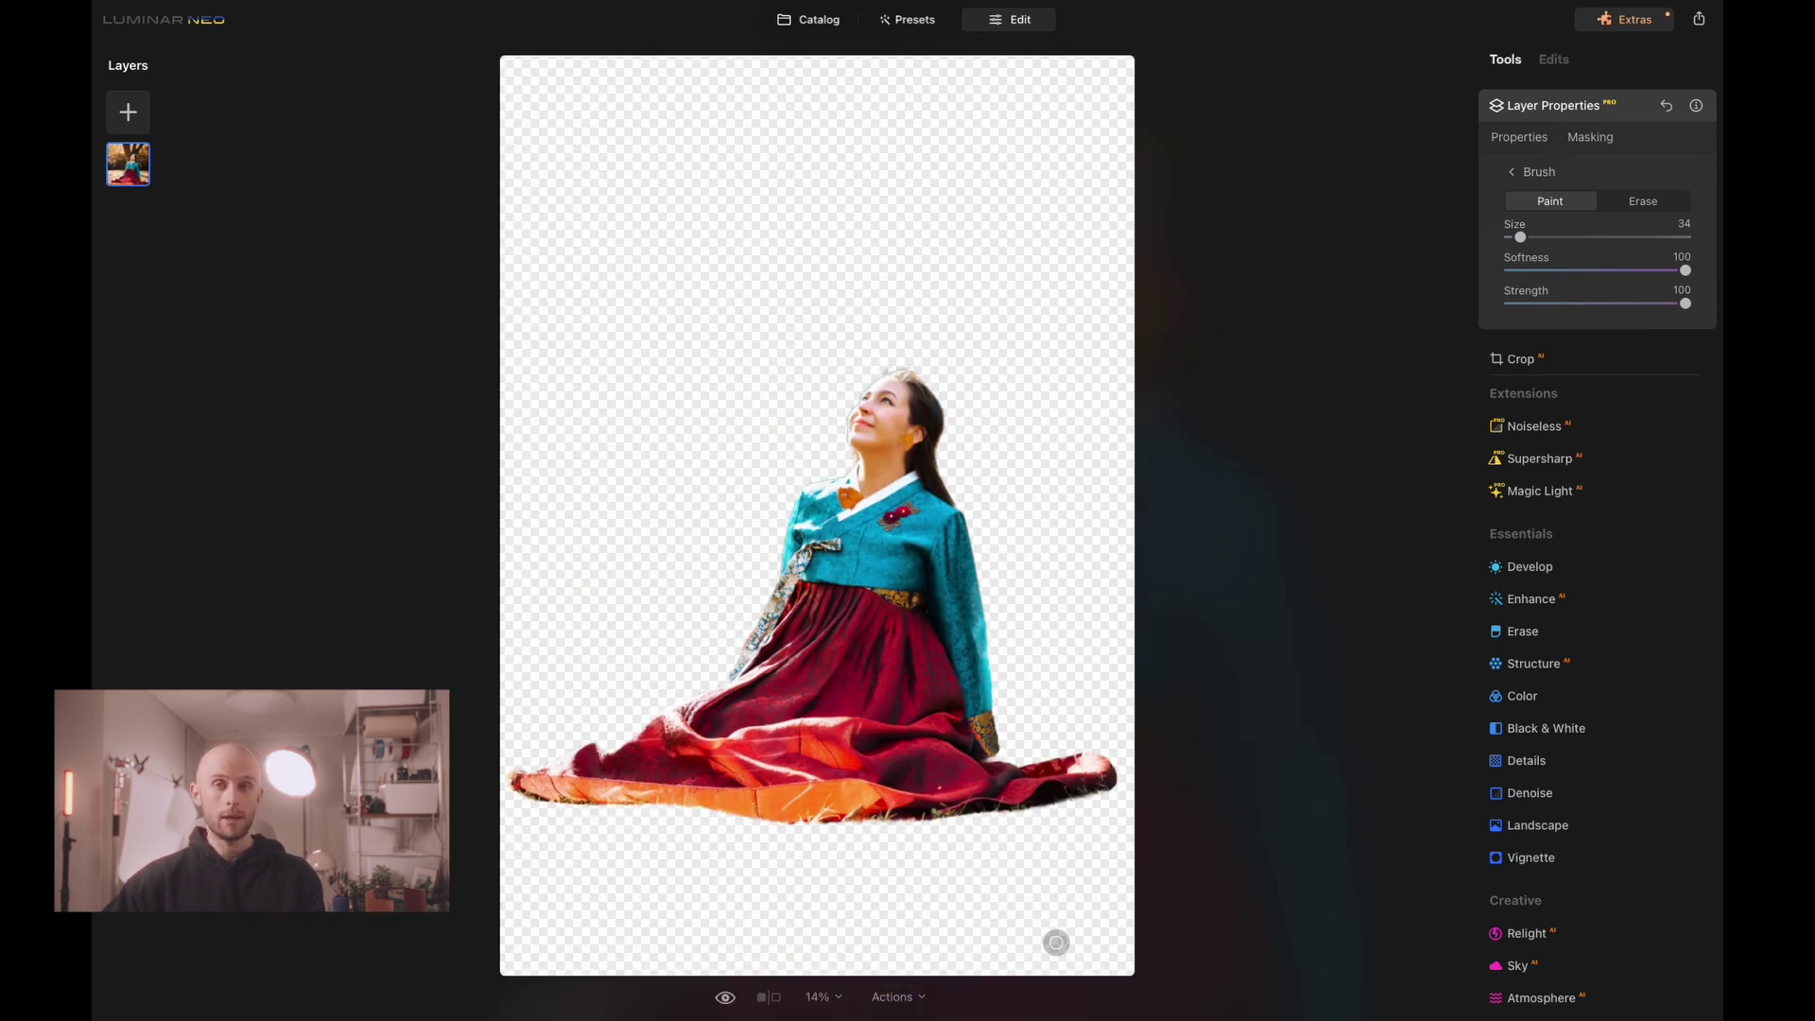
{"action": "scroll", "coordinate": [808, 844], "scroll_direction": "up", "scroll_amount": 2}
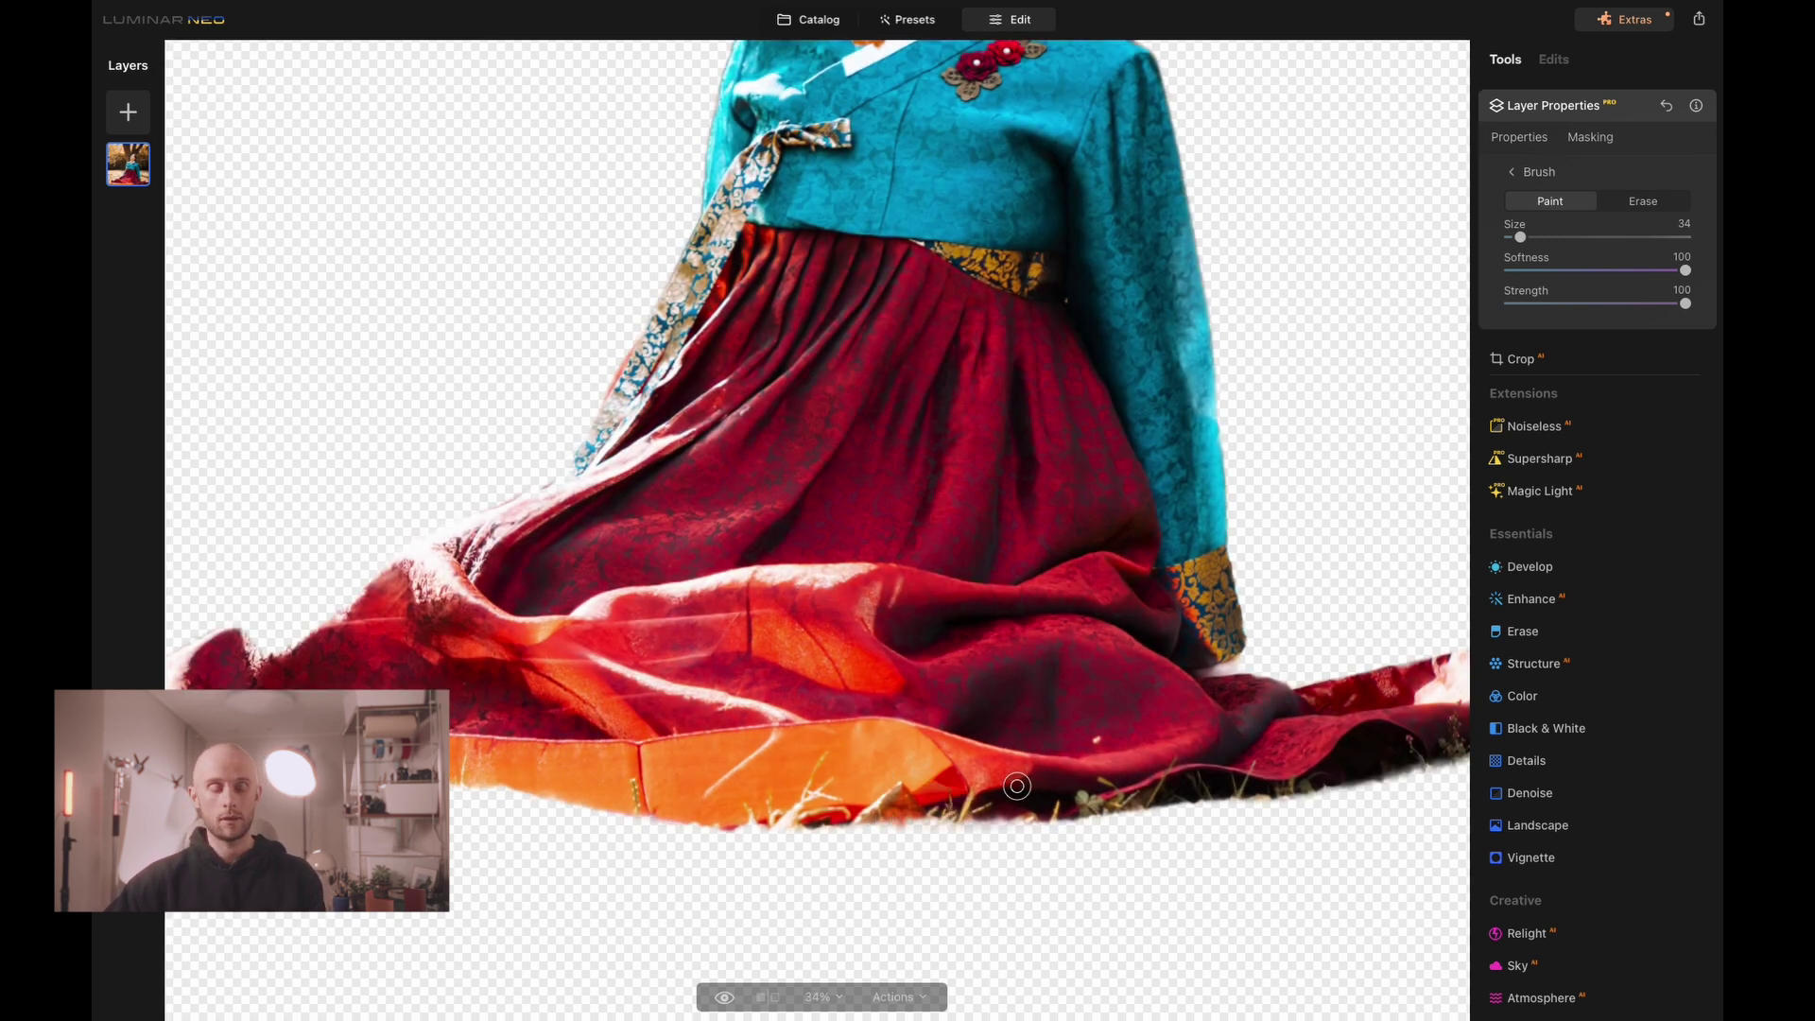
{"action": "scroll", "coordinate": [839, 809], "scroll_direction": "up", "scroll_amount": 5}
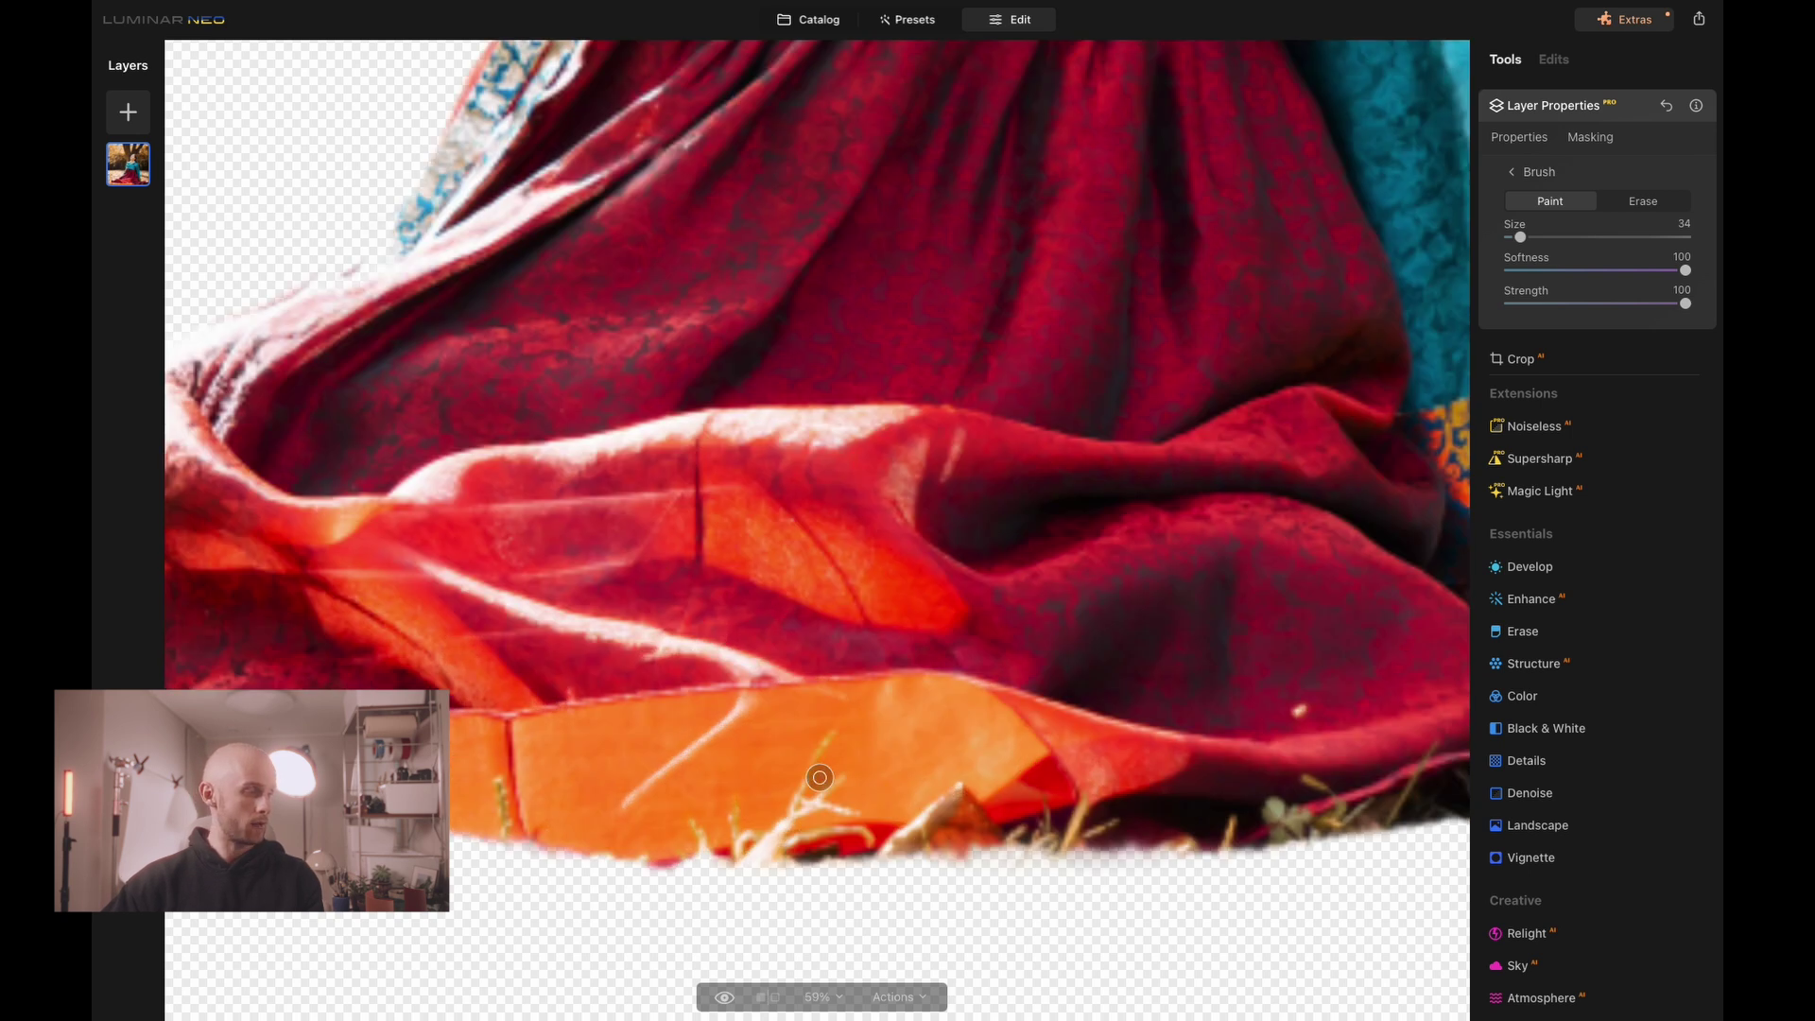
{"action": "scroll", "coordinate": [842, 761], "scroll_direction": "down", "scroll_amount": 2}
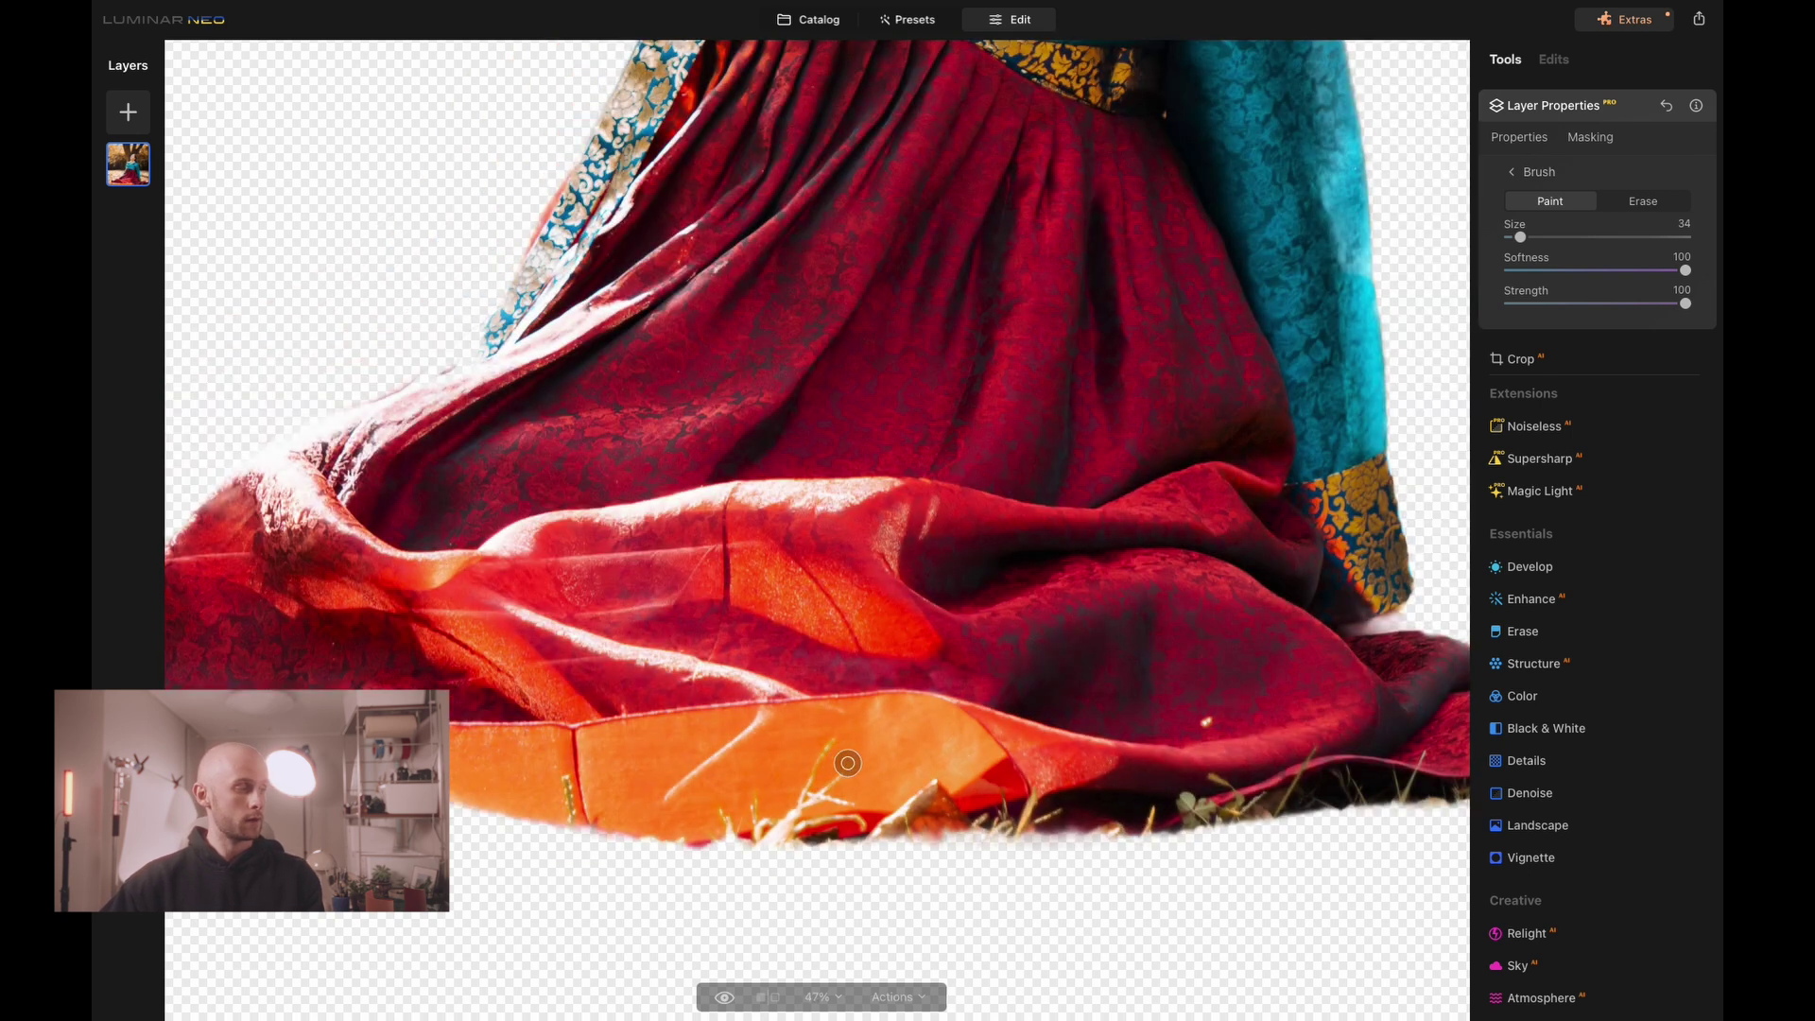
{"action": "left_click", "coordinate": [1532, 632]}
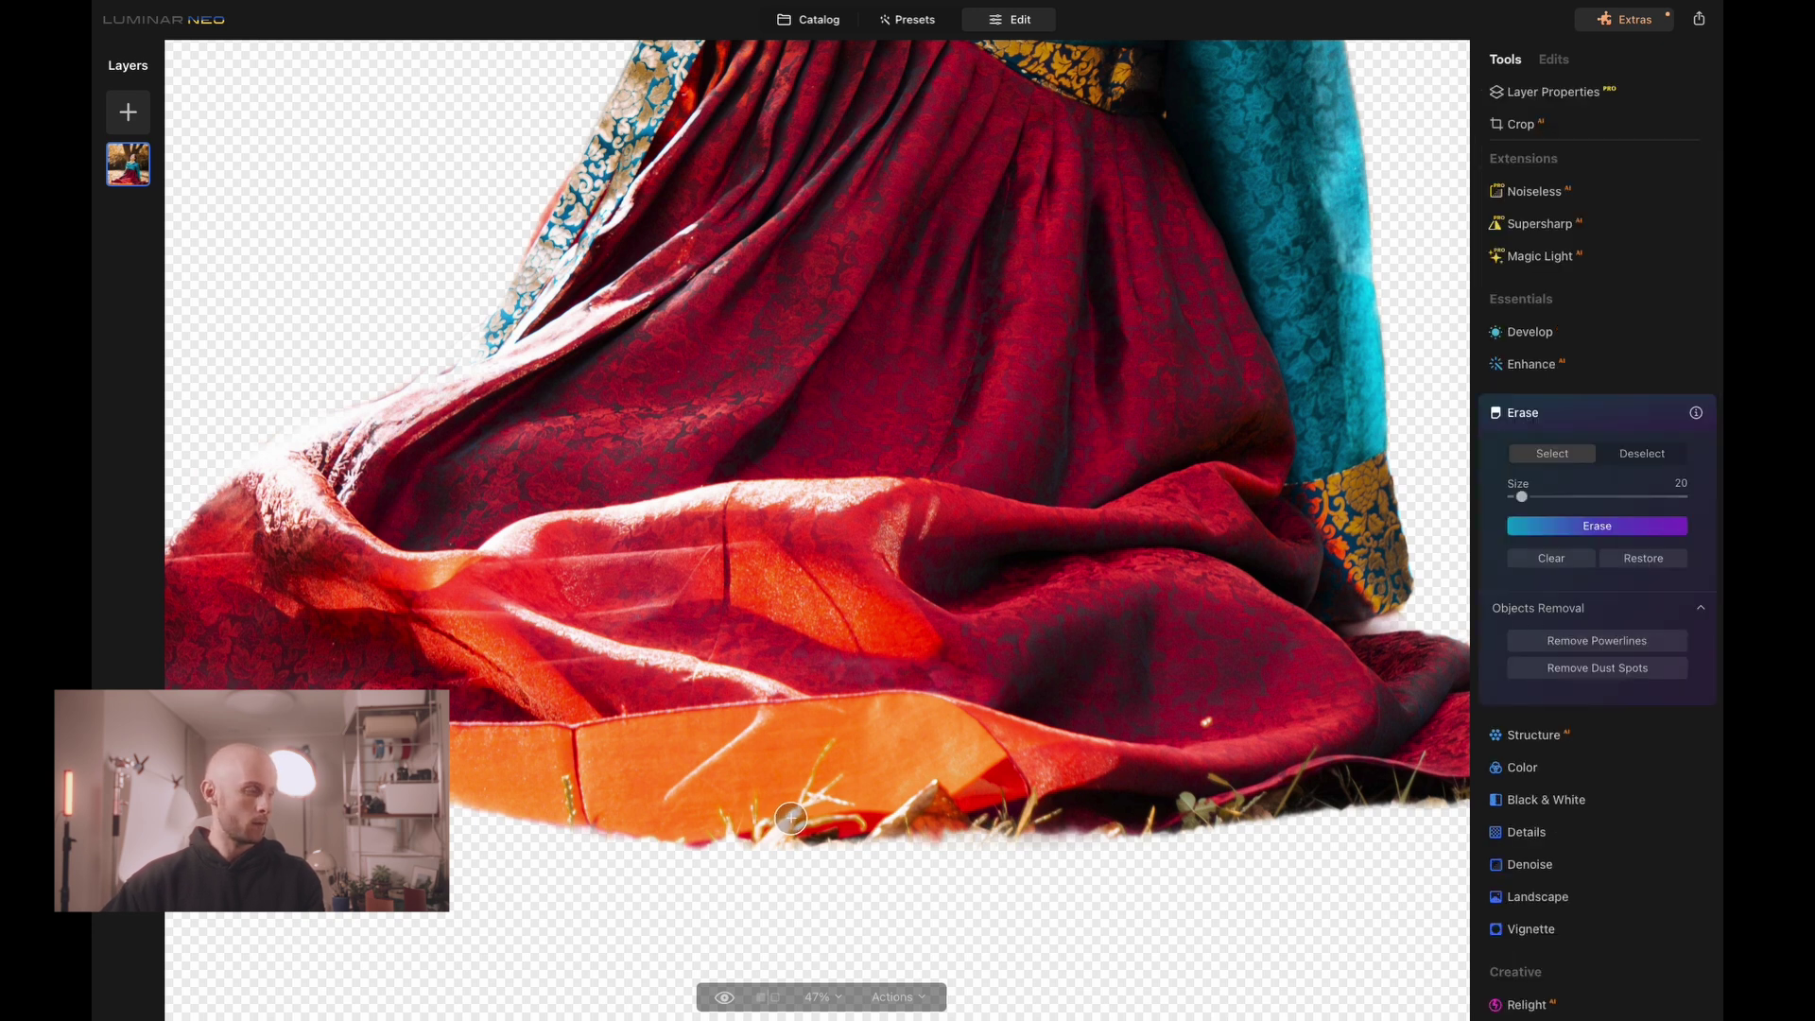
Step: Erase two patches of grass poking out beneath the orange hem
{"action": "mouse_move", "coordinate": [790, 818]}
{"action": "left_mouse_down"}
{"action": "mouse_move", "coordinate": [818, 771]}
{"action": "mouse_move", "coordinate": [810, 790]}
{"action": "mouse_move", "coordinate": [843, 798]}
{"action": "left_mouse_up"}
{"action": "left_click", "coordinate": [1629, 529]}
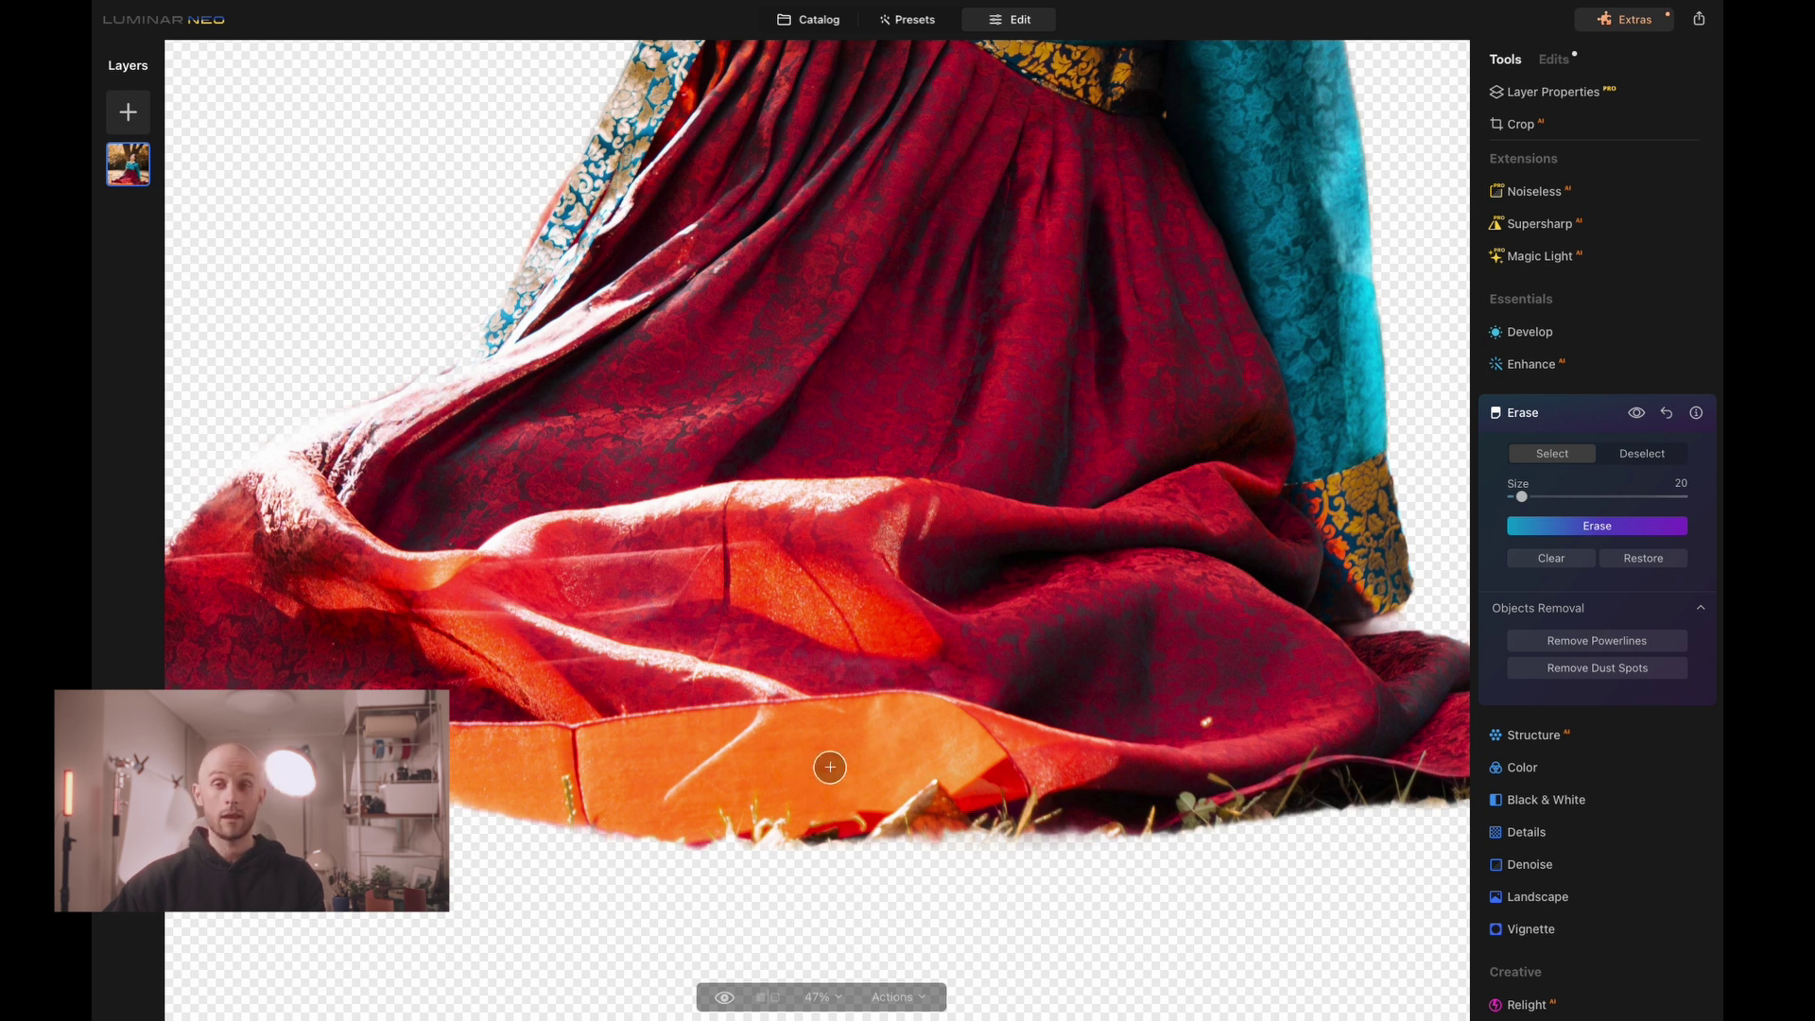
{"action": "mouse_move", "coordinate": [841, 777]}
{"action": "left_mouse_down"}
{"action": "mouse_move", "coordinate": [936, 793]}
{"action": "mouse_move", "coordinate": [763, 808]}
{"action": "left_mouse_up"}
{"action": "left_click", "coordinate": [1647, 518]}
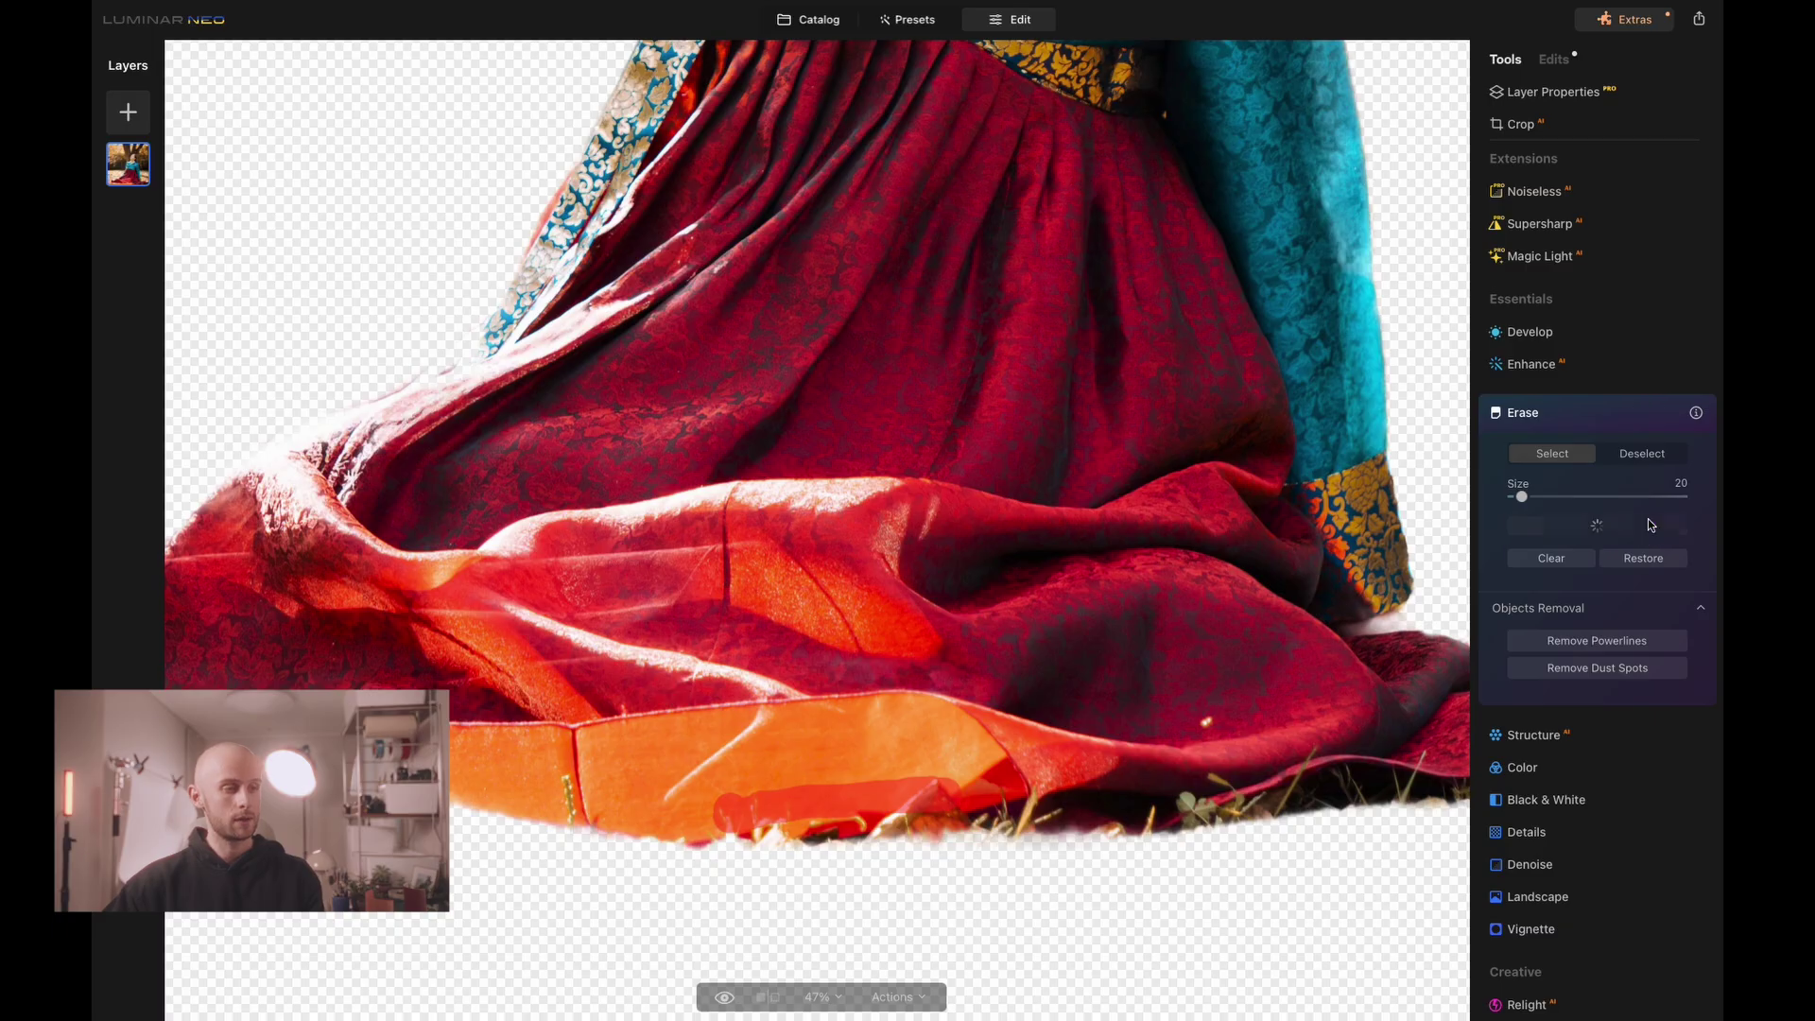